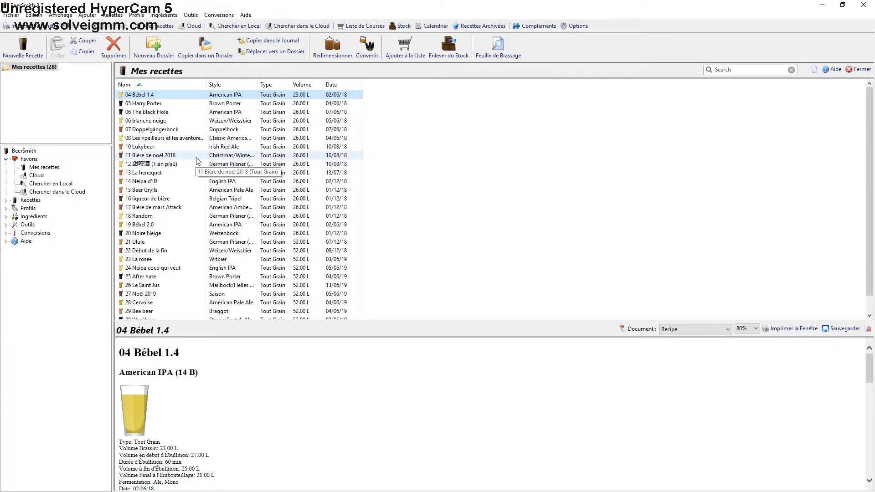
Step: Create a new recipe named "Smash Gordon" and enter "Nous" as the brewer
click(24, 48)
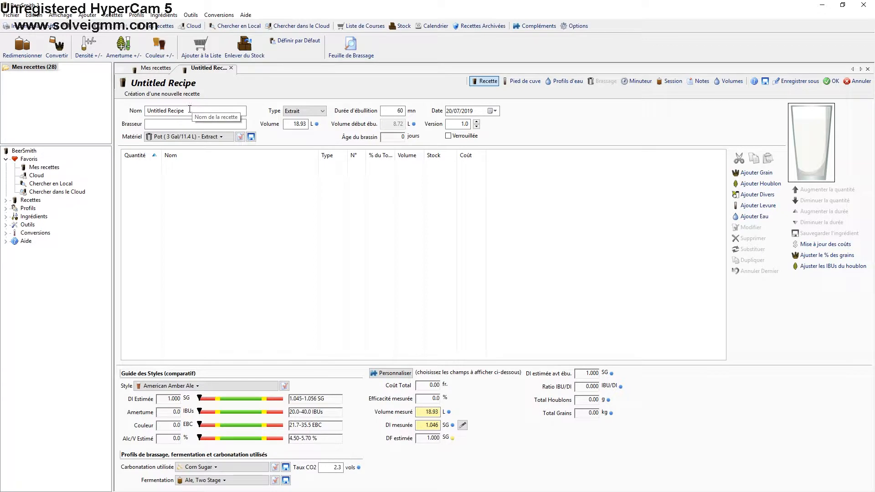
click(189, 110)
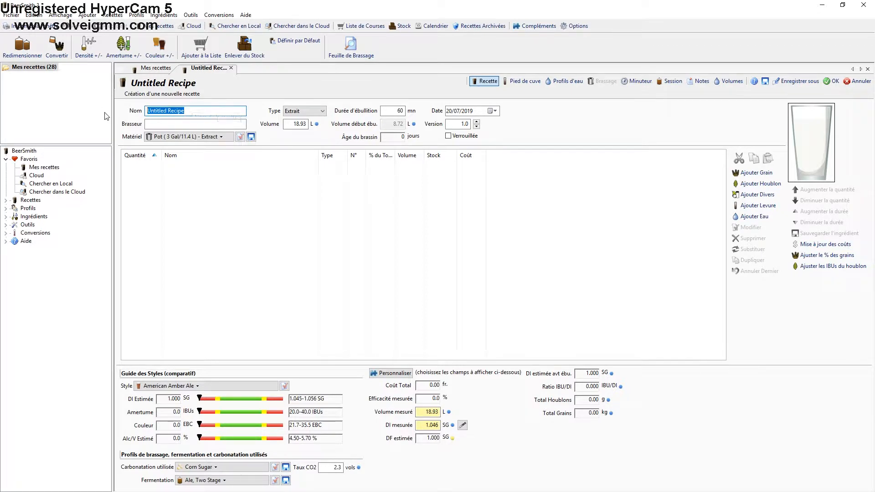
text(S)
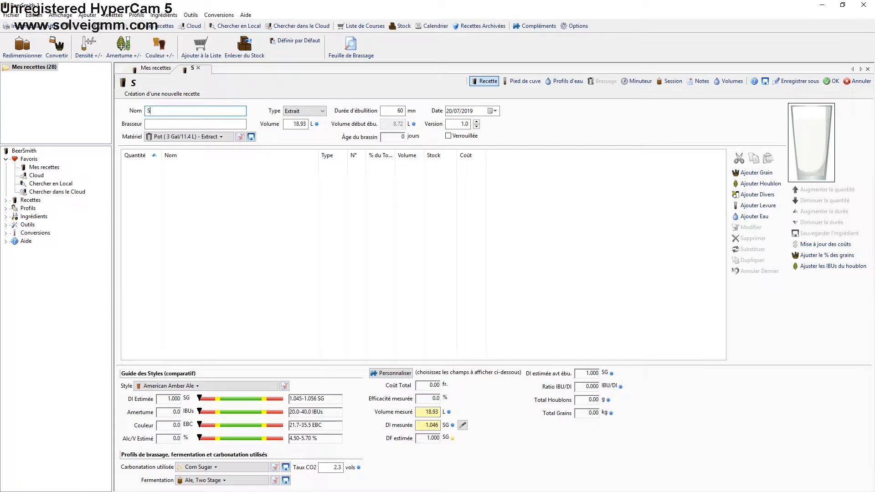
text(mash)
click(174, 123)
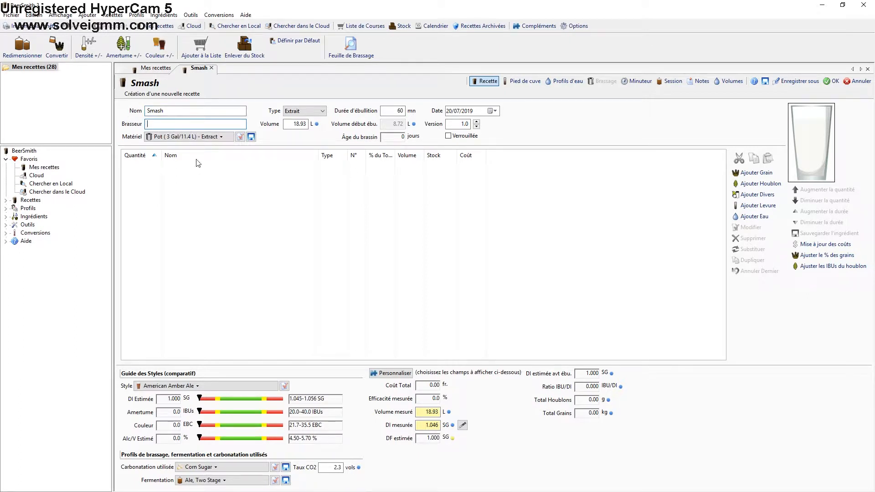
click(174, 111)
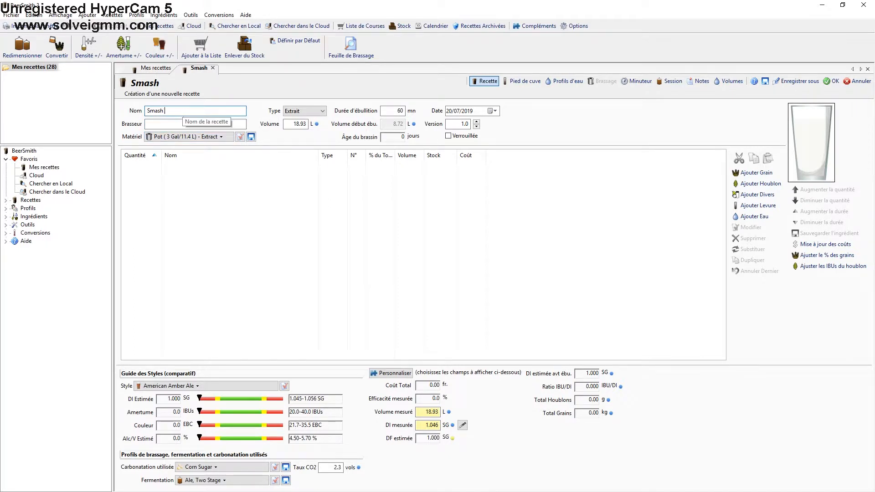
text(Gordon)
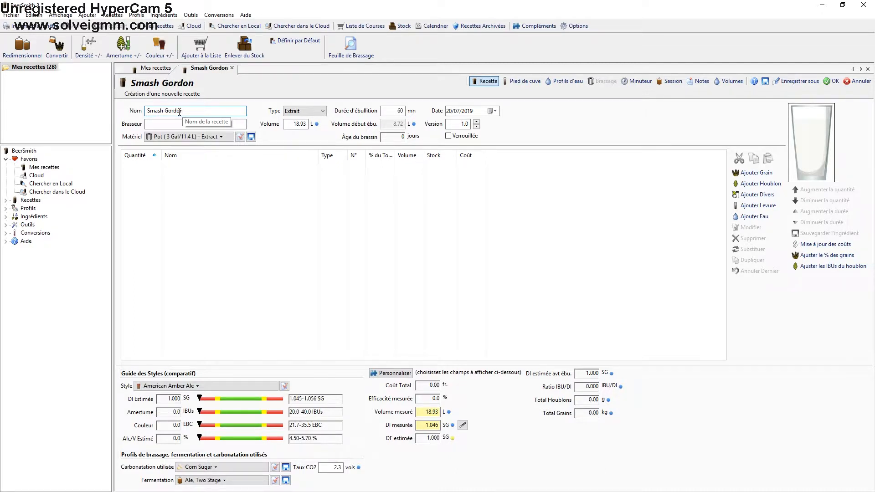
click(198, 127)
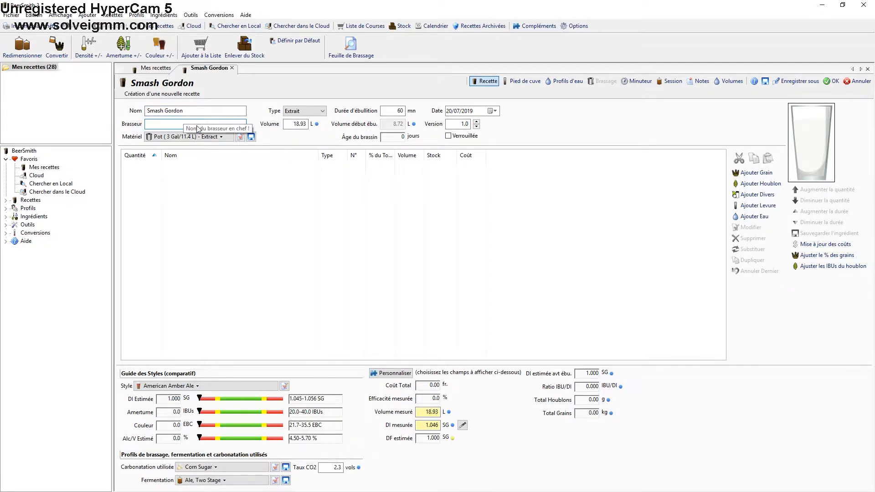
text(Nous)
click(208, 169)
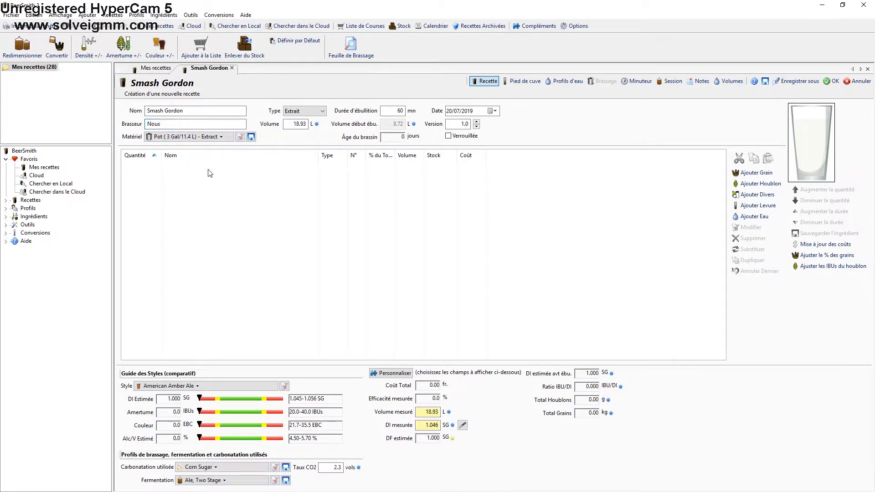
Step: Set the recipe type to Tout Grain and assign the Mon Braumeister 50l equipment profile
click(314, 114)
click(299, 130)
click(206, 137)
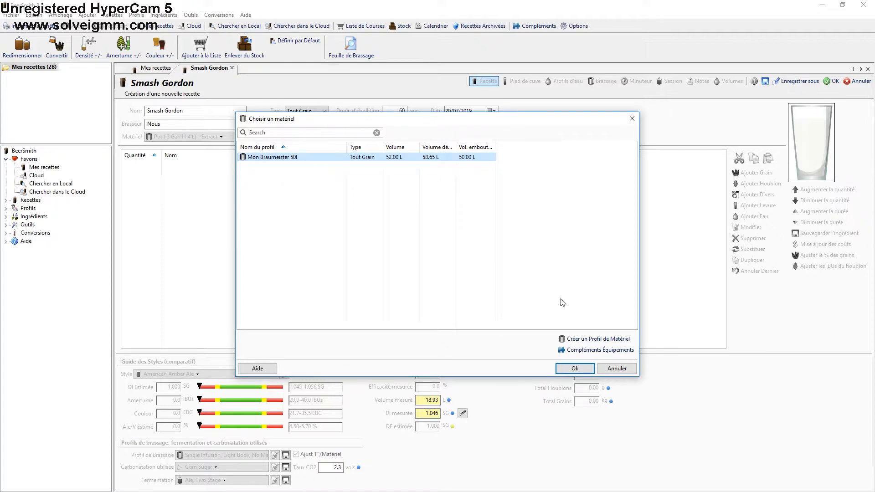
click(575, 370)
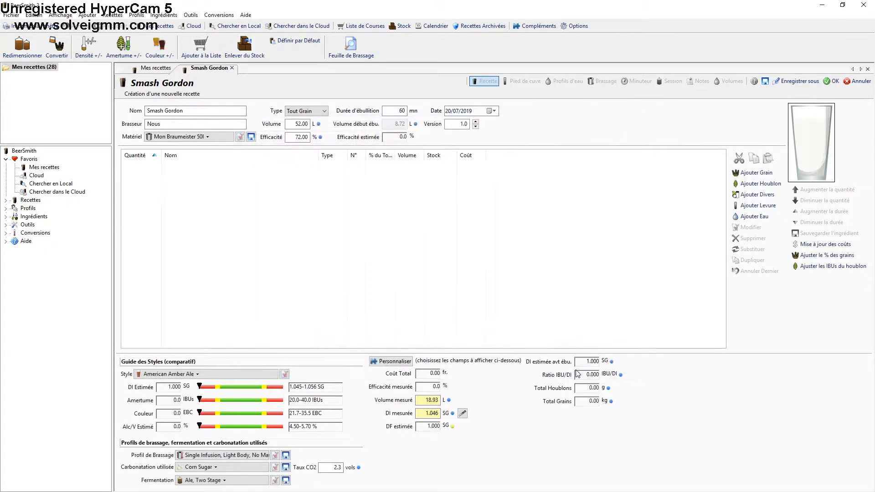
Step: Open the style choices for the recipe and look through the available beer styles
click(181, 374)
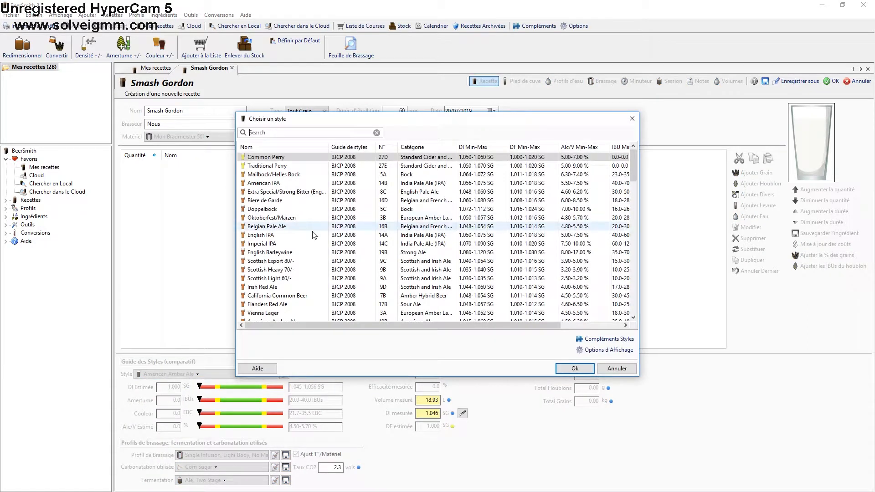
scroll(448, 227, down, 10)
scroll(447, 226, down, 12)
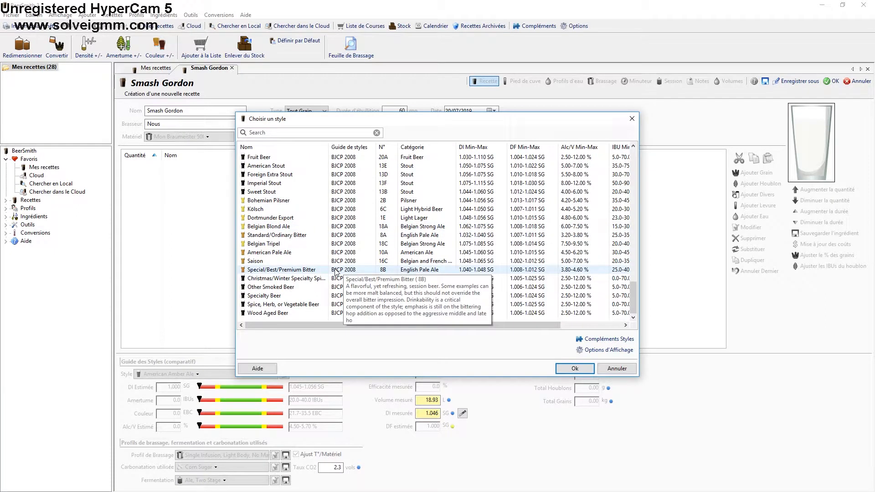
scroll(342, 260, up, 8)
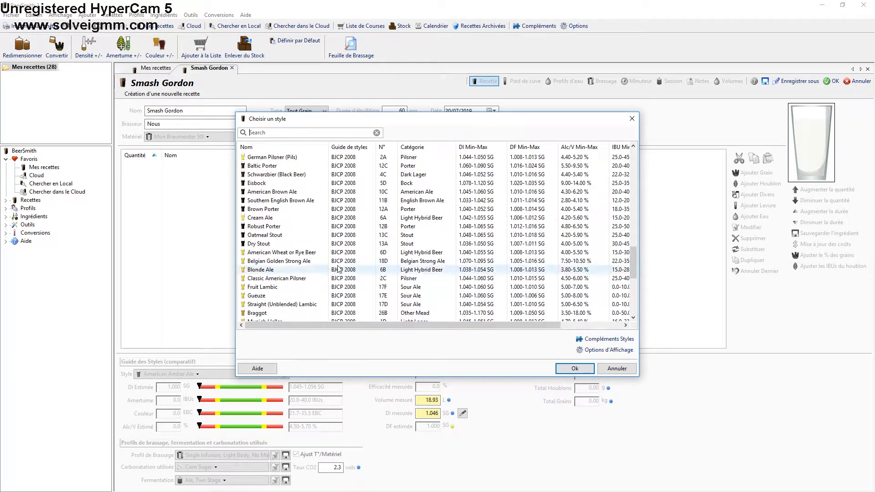
scroll(347, 246, up, 4)
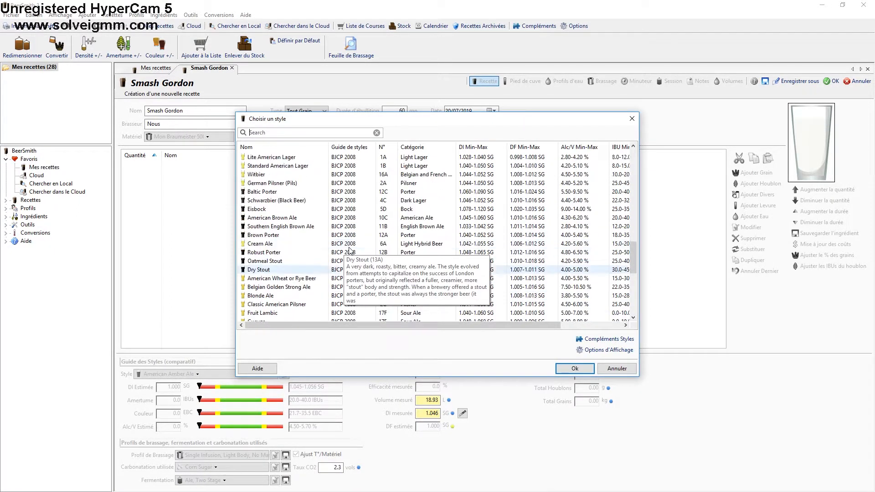
scroll(339, 236, up, 4)
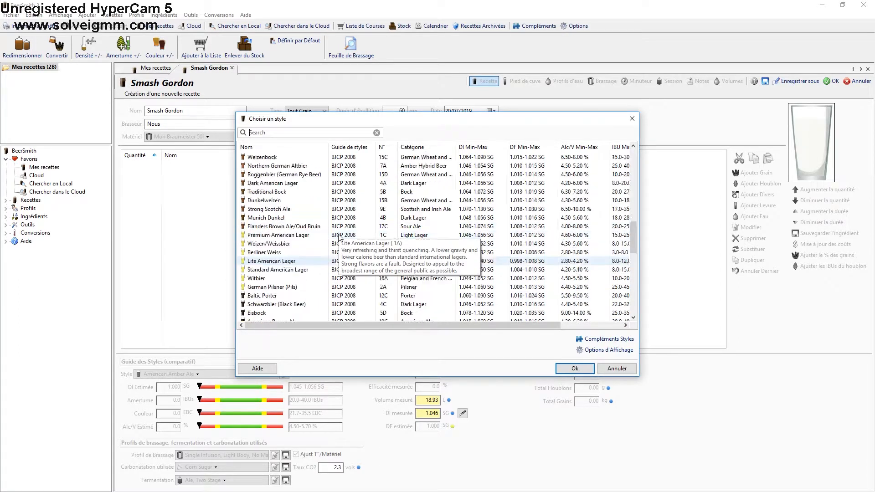
scroll(338, 237, up, 5)
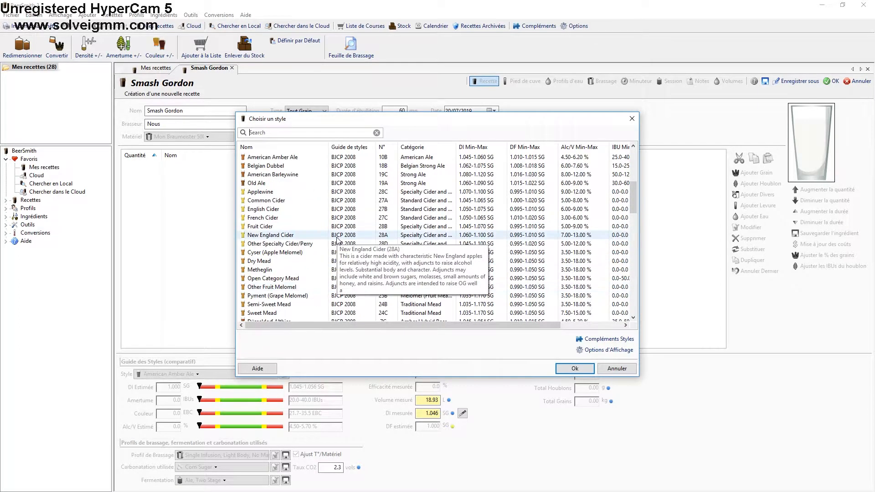
scroll(337, 239, up, 1)
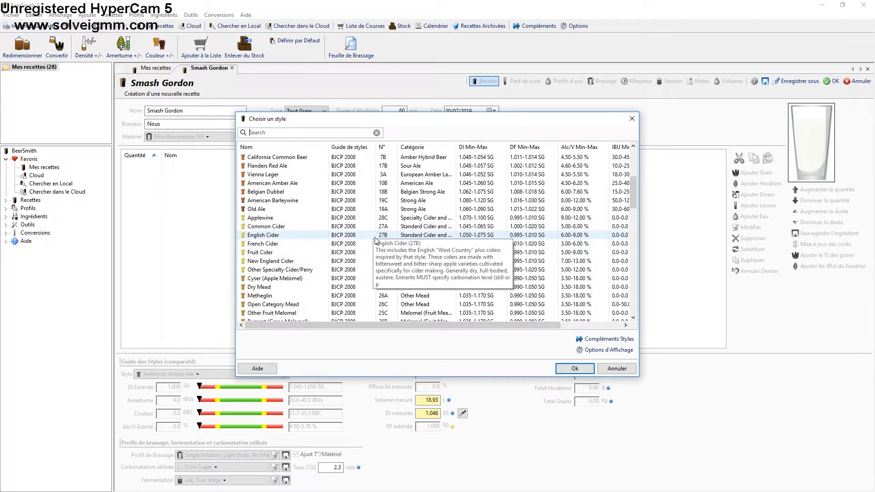
scroll(330, 237, up, 1)
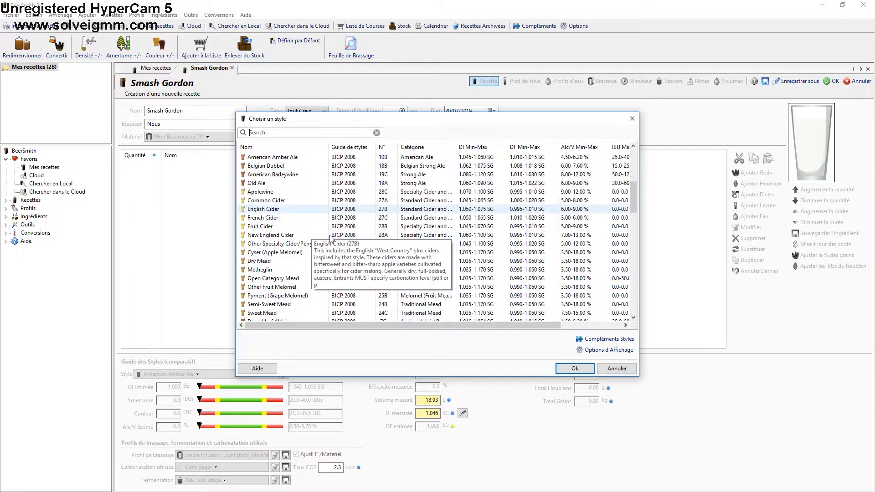
scroll(331, 237, up, 3)
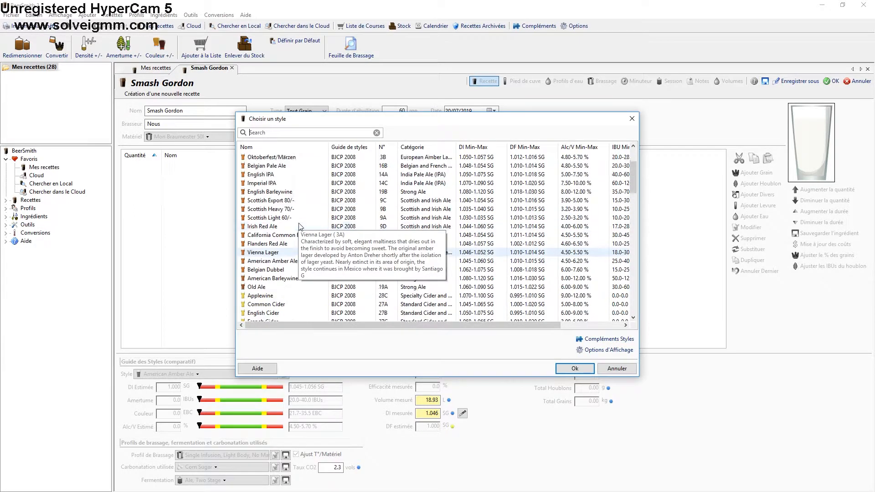
scroll(314, 221, up, 2)
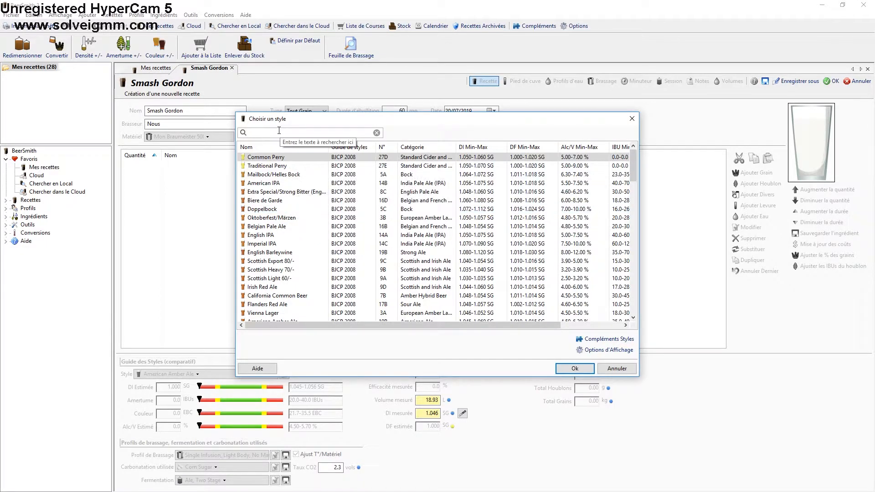
Step: Search the styles for "pils", compare the matches' ranges, and assign German Pilsner (Pils) to the recipe
text(pils)
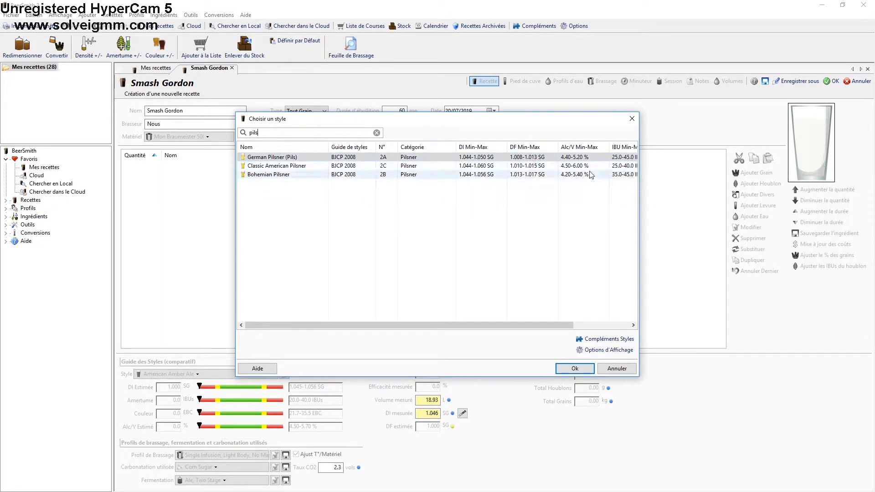
drag(551, 326, 619, 331)
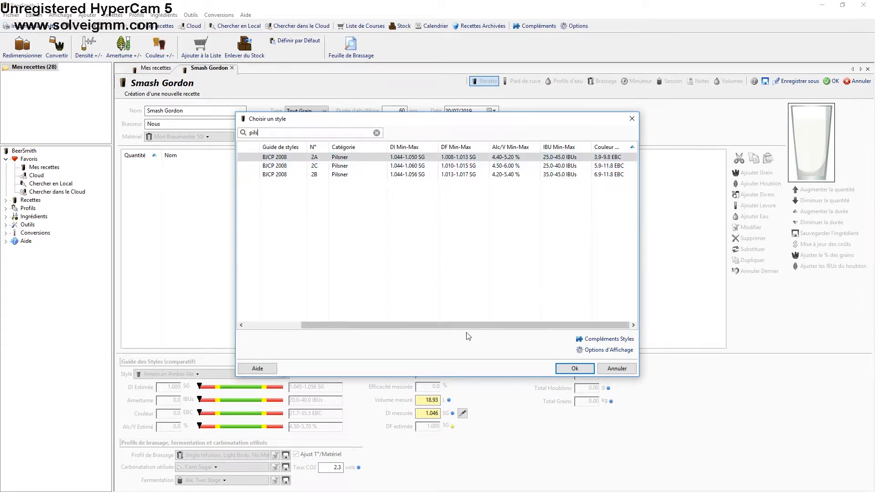
drag(467, 328, 357, 324)
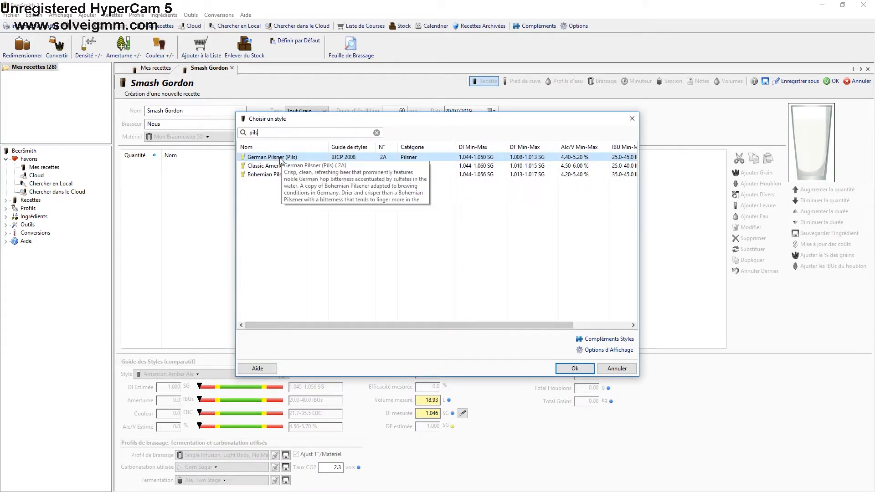
mouse_move(261, 160)
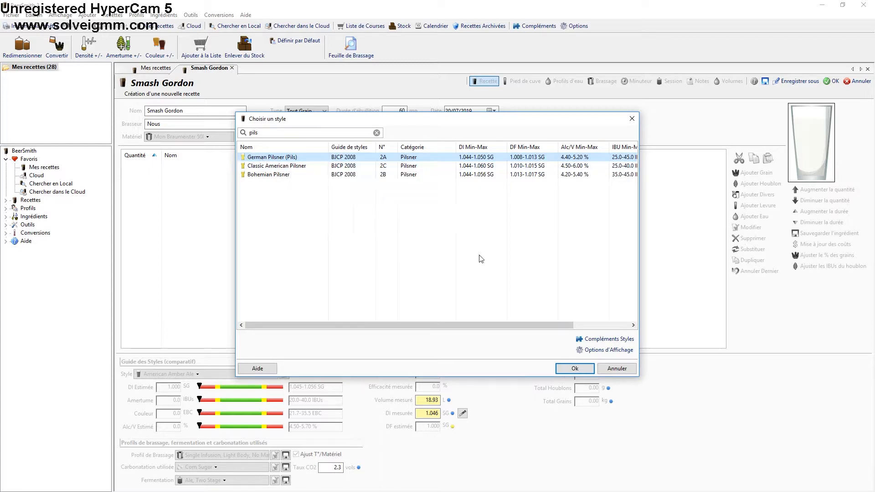
click(573, 370)
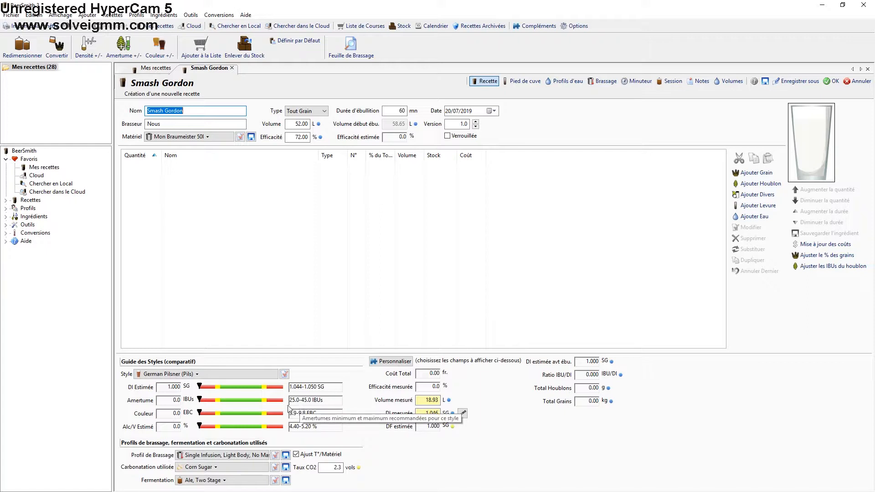
click(231, 263)
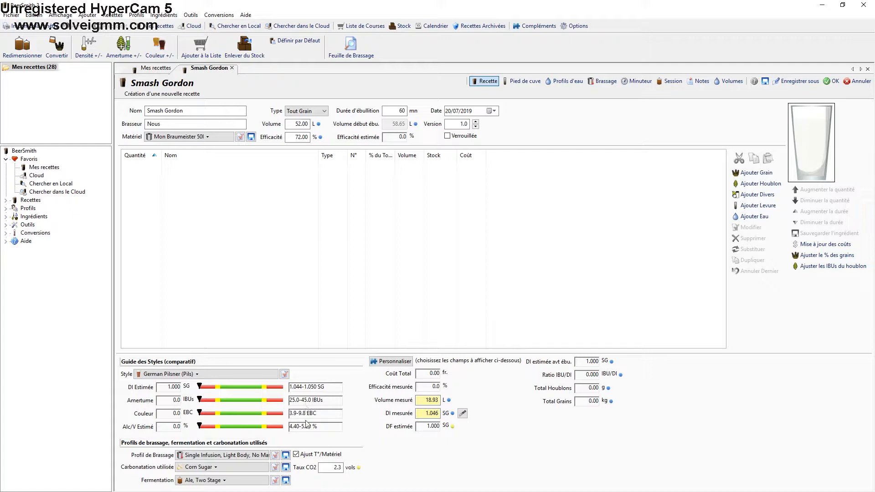
Step: Start adding a grain to the recipe and select Pilsner (2 Rangs) BE
click(753, 177)
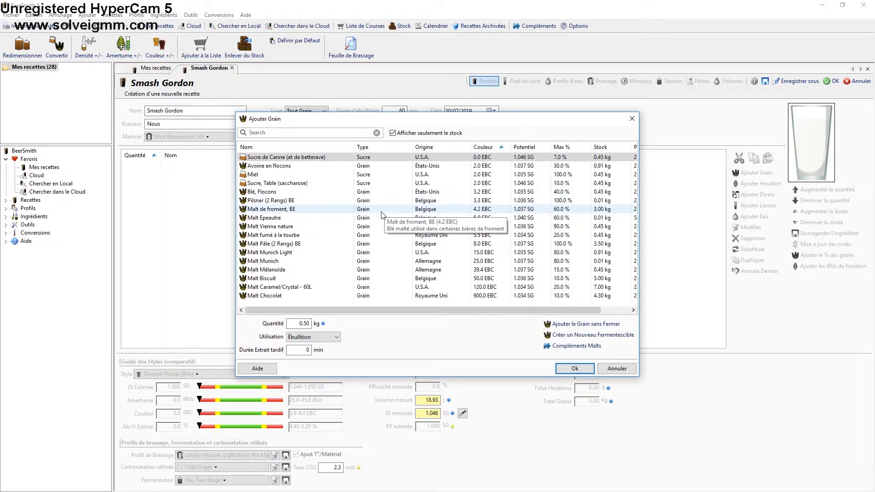
click(304, 204)
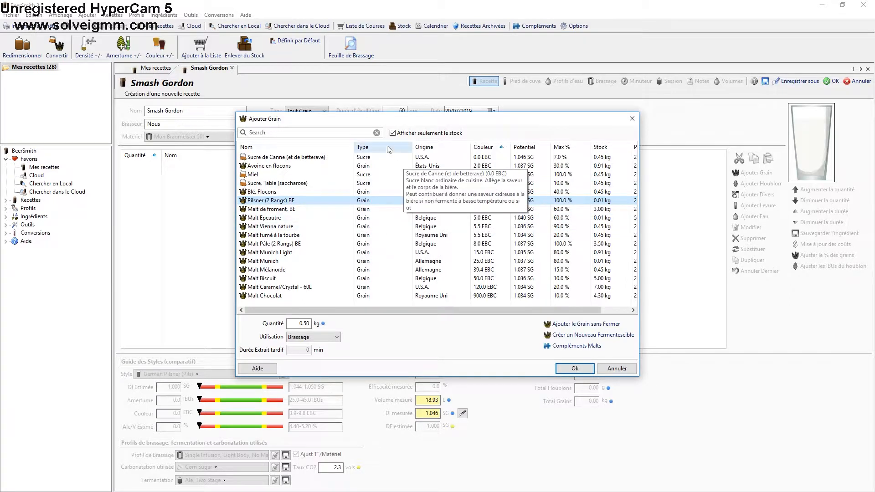
Step: Include out-of-stock fermentables to examine the full grain list, then restrict it to stocked items again
click(394, 133)
scroll(426, 223, down, 10)
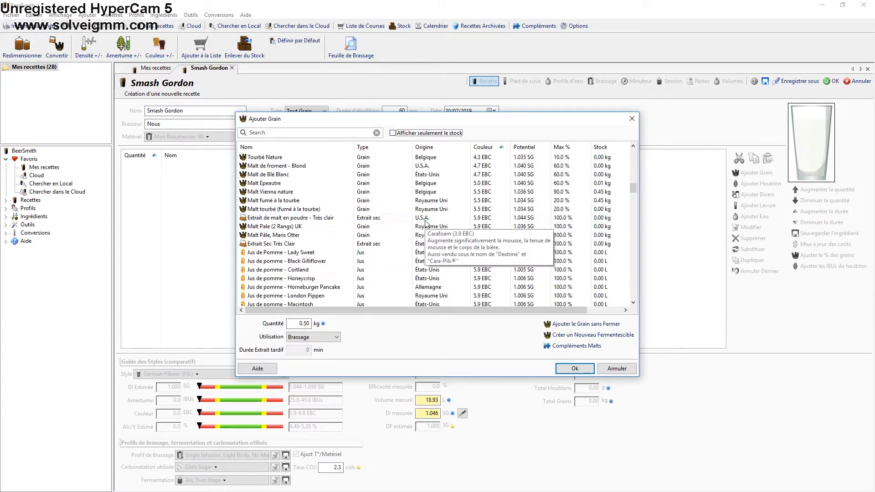
scroll(426, 221, down, 8)
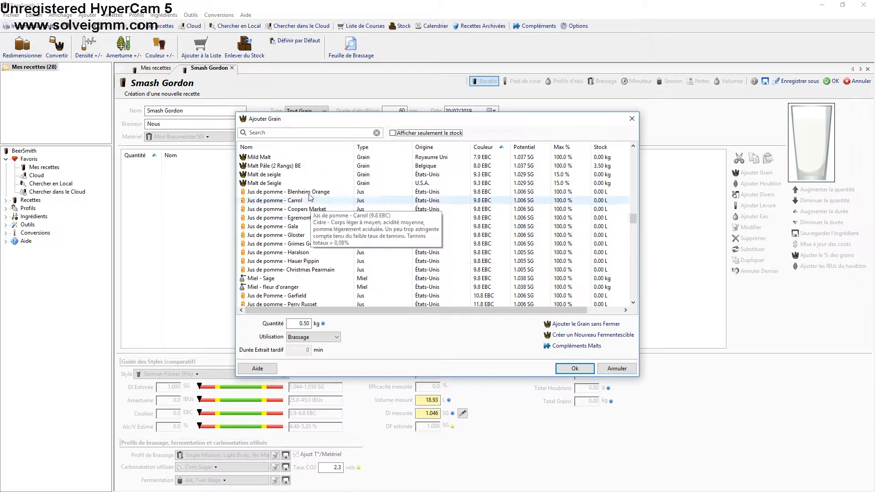
scroll(374, 233, down, 6)
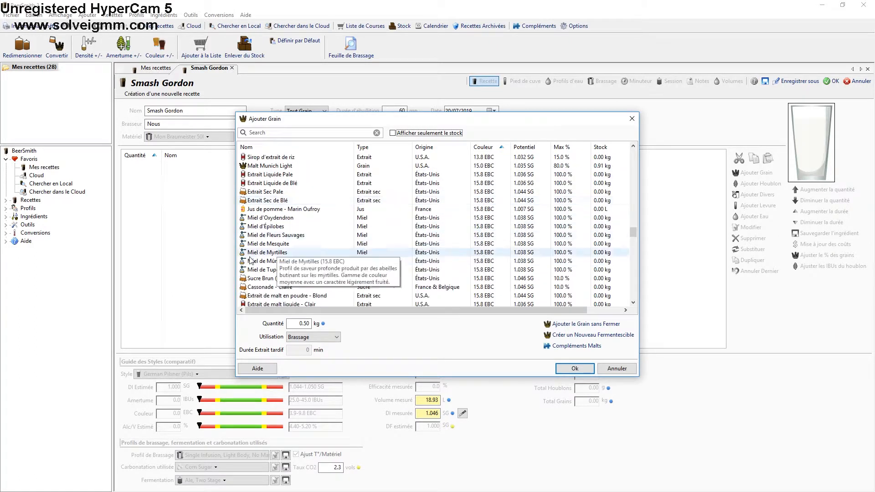
scroll(440, 256, down, 10)
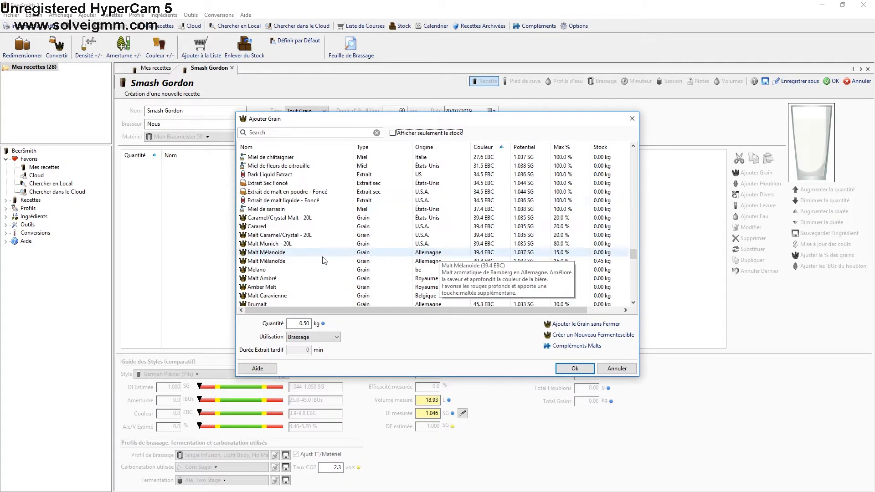
click(393, 133)
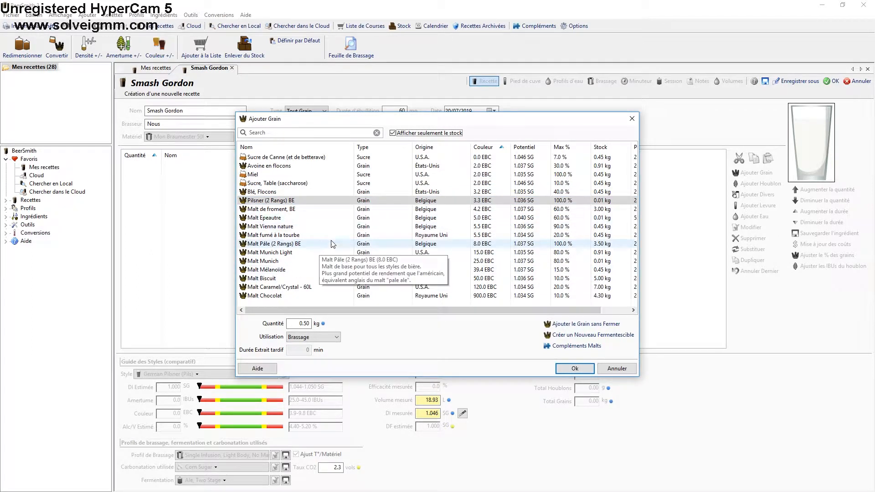
Step: Set the Pilsner (2 Rangs) BE quantity to 13 kg and add the malt to the recipe
click(299, 324)
double_click(300, 324)
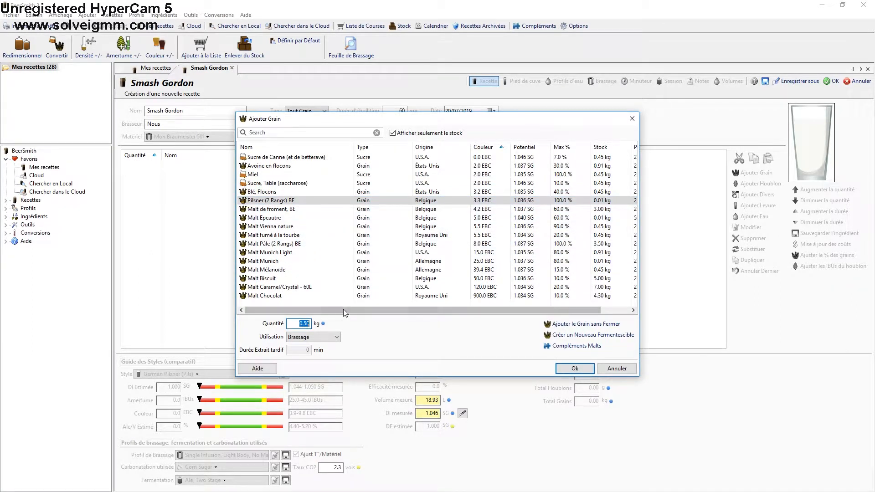
text(13)
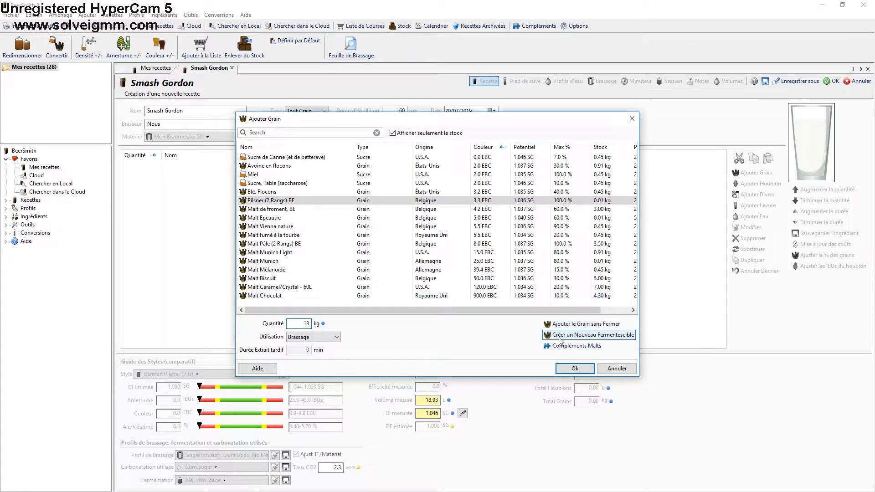
click(574, 368)
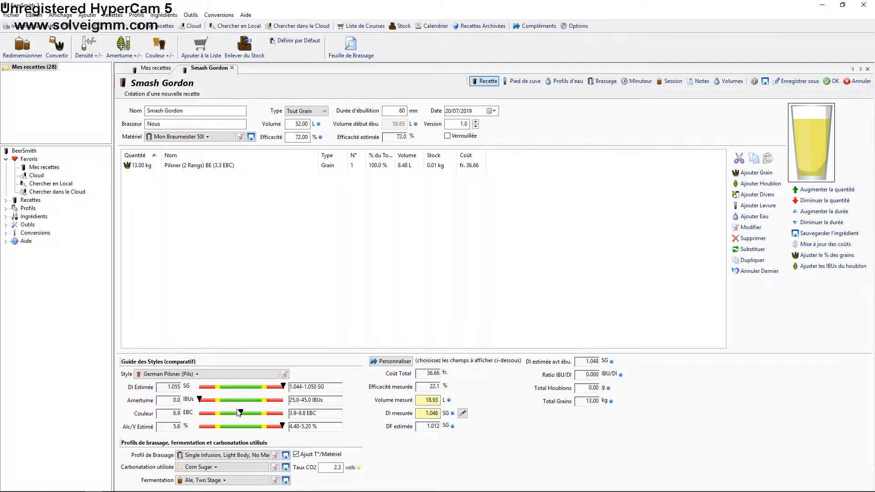
Step: Start adding a hop, sort the hop list by origin, and select German Tradition from Germany
click(759, 183)
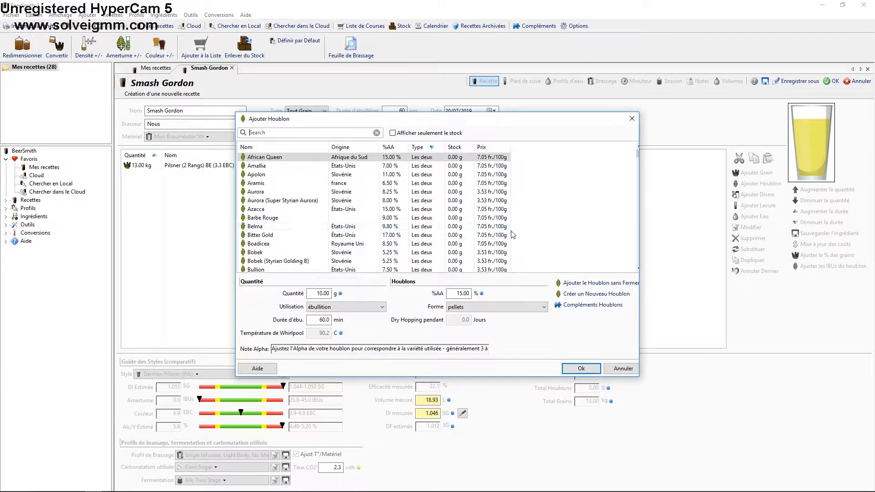
scroll(362, 221, down, 10)
scroll(360, 216, down, 15)
scroll(359, 182, up, 13)
click(361, 149)
scroll(422, 200, up, 6)
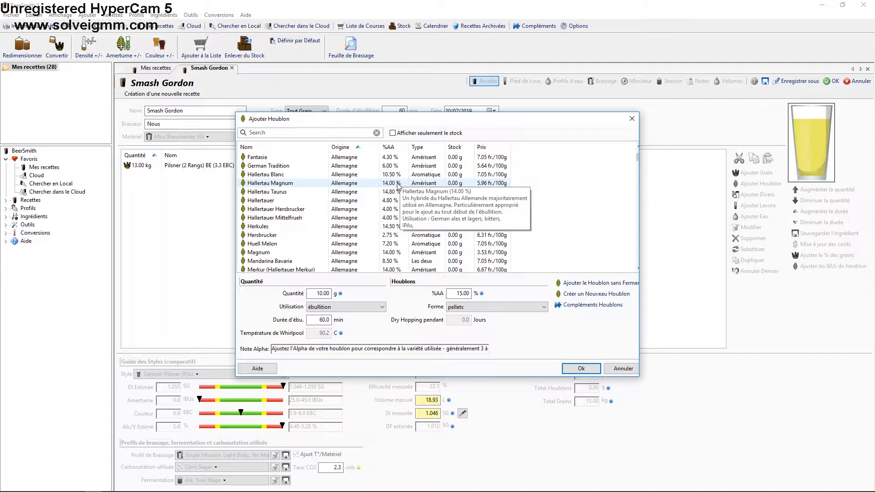
click(321, 167)
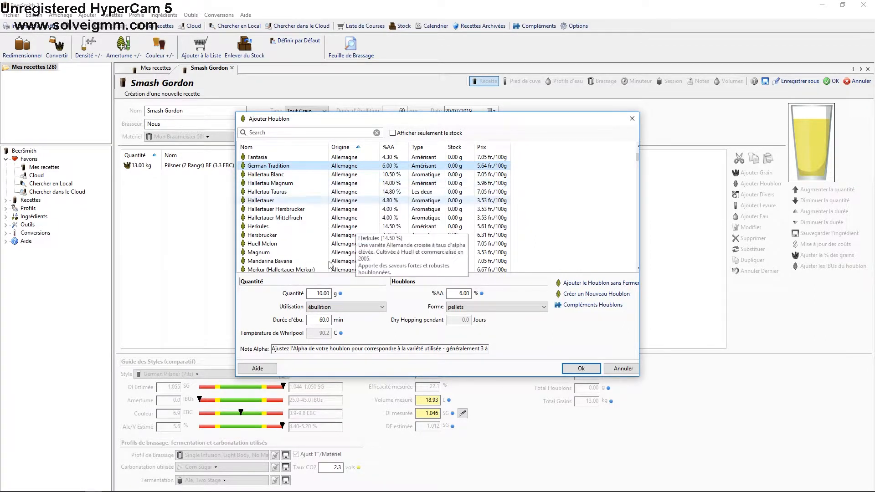
Step: Add 100 g of German Tradition with a 50-minute boil, keeping the hop selection open
click(322, 294)
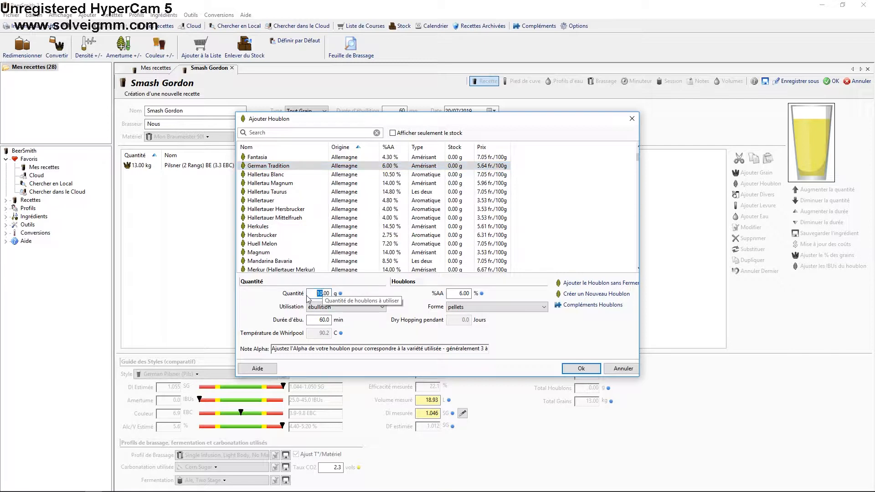
text(10)
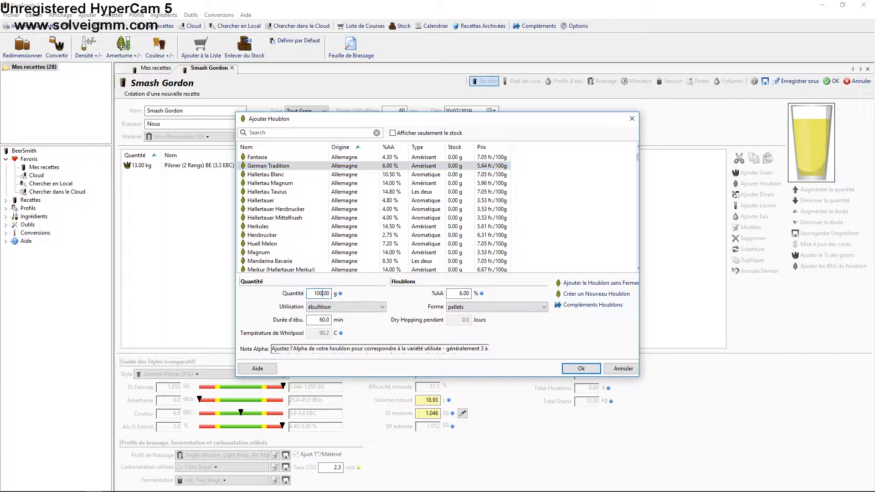
drag(319, 321, 325, 322)
text(5)
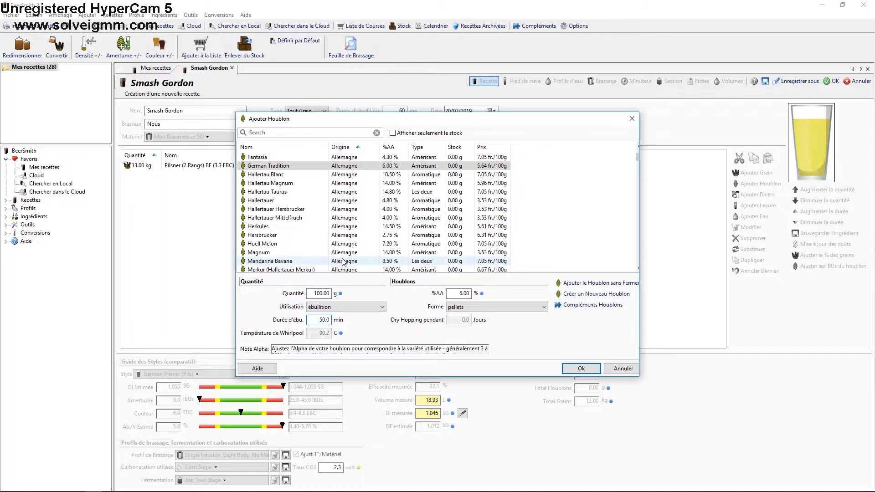
click(595, 285)
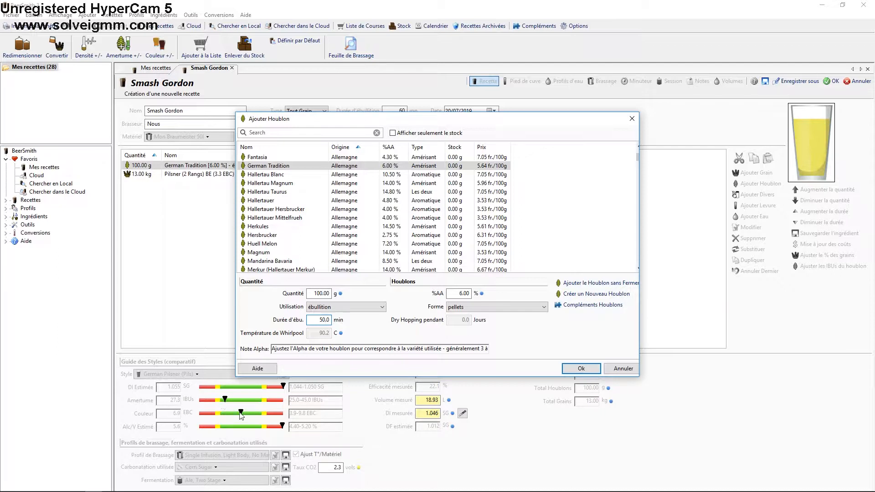
Step: Add another 100 g of German Tradition boiled for 10 minutes and close the hop selection
click(322, 320)
double_click(322, 320)
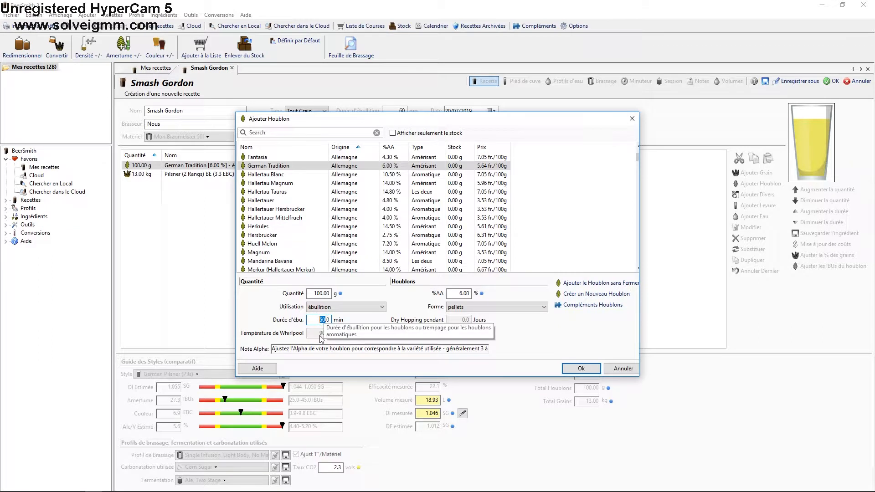
text(10)
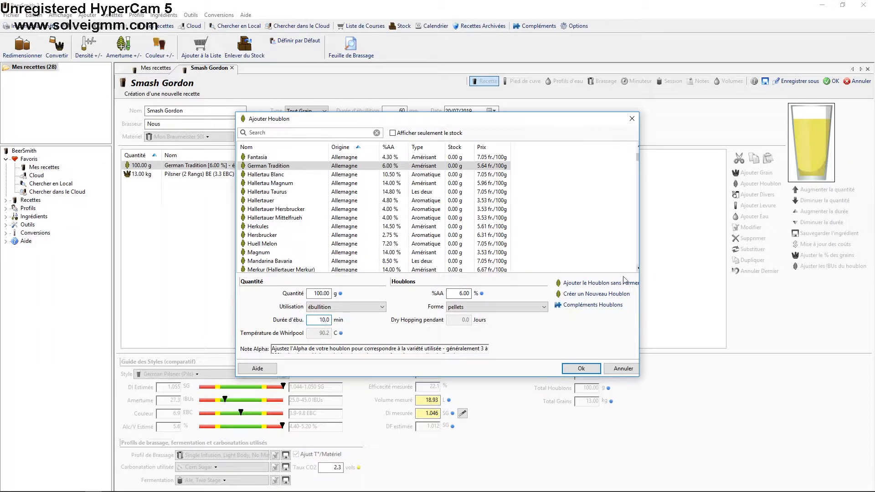
click(608, 285)
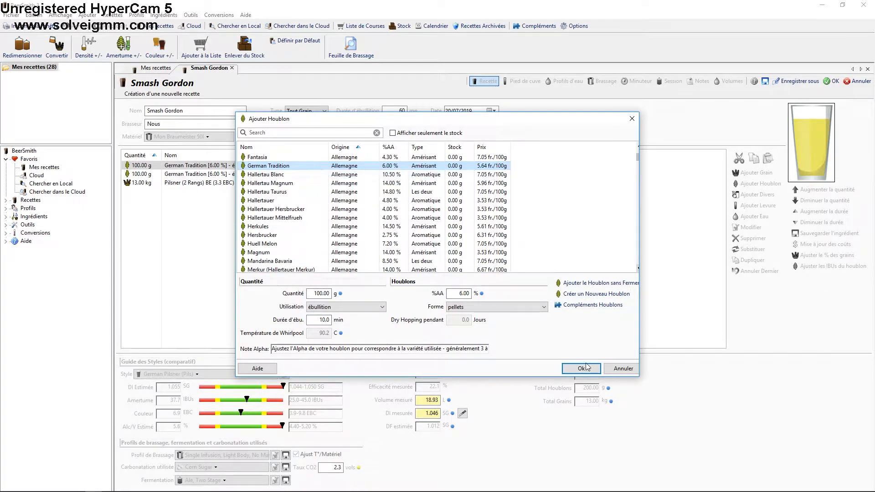
click(623, 369)
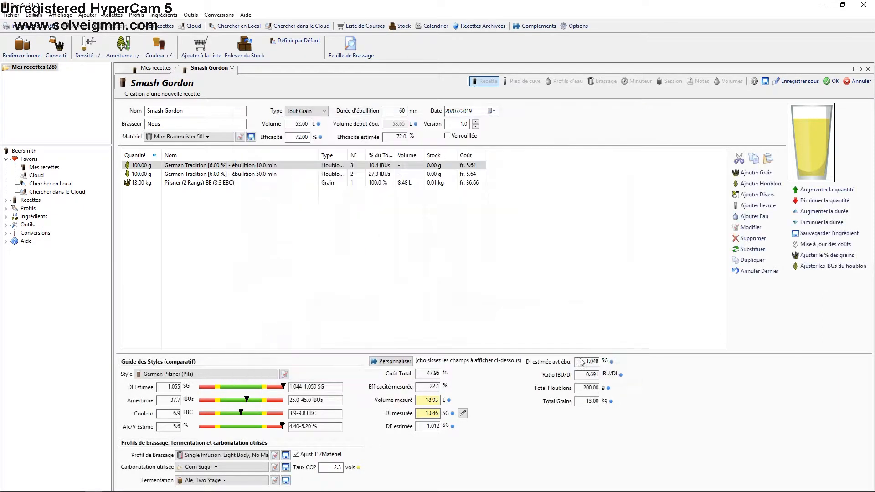
Step: Open the 10-minute German Tradition addition's full details, read its notes, and close them without changes
double_click(244, 166)
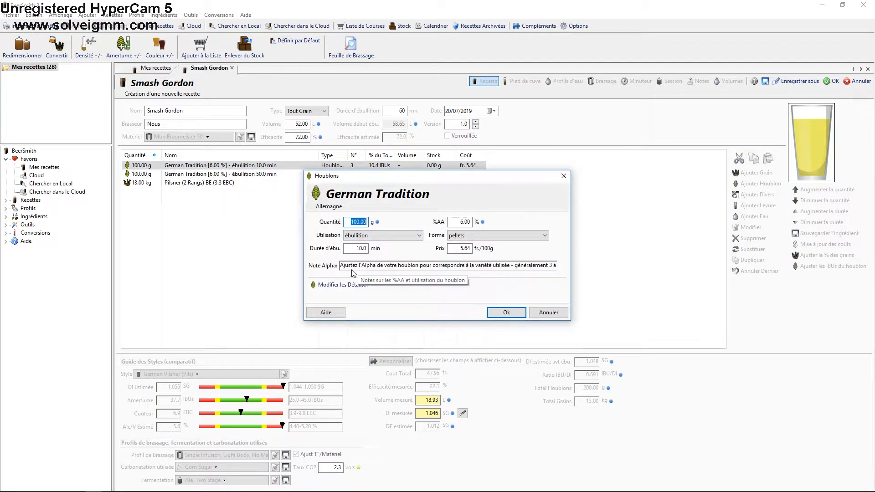
click(344, 287)
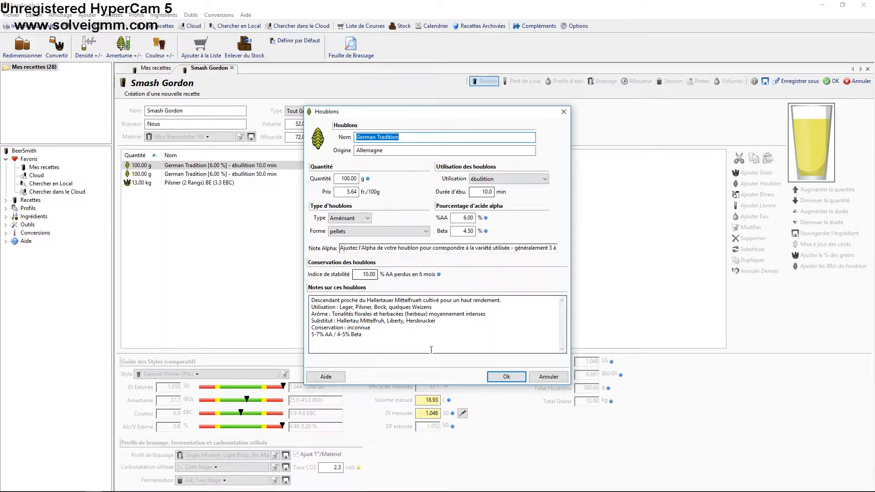
click(565, 113)
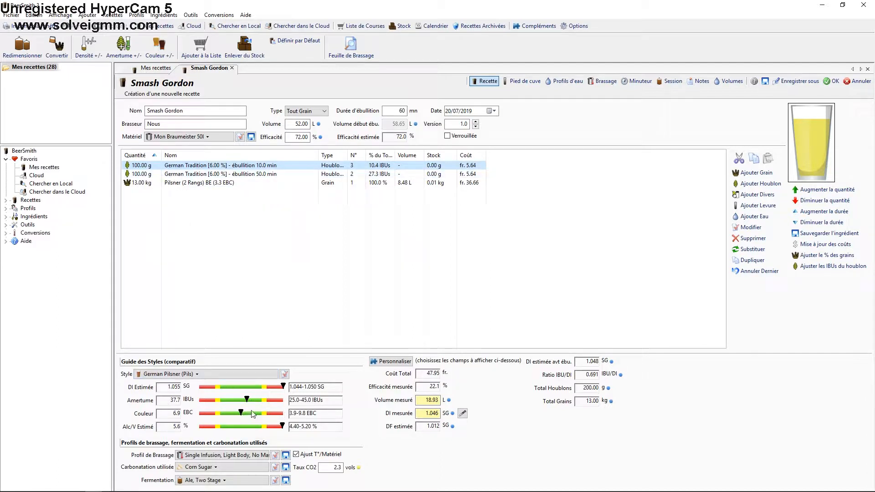
Step: Start adding a yeast, browse the list, and select SafLager West European Lager (S-23) from DCL/Fermentis
click(759, 206)
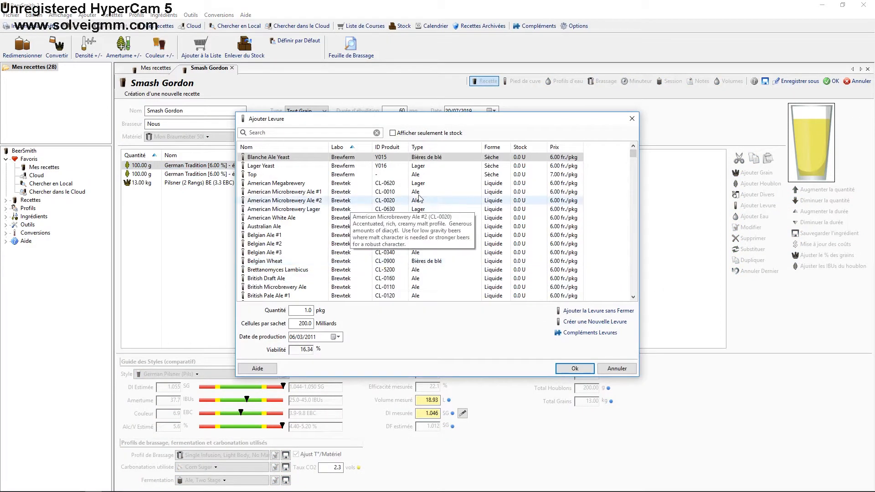
scroll(465, 204, down, 5)
scroll(465, 204, down, 10)
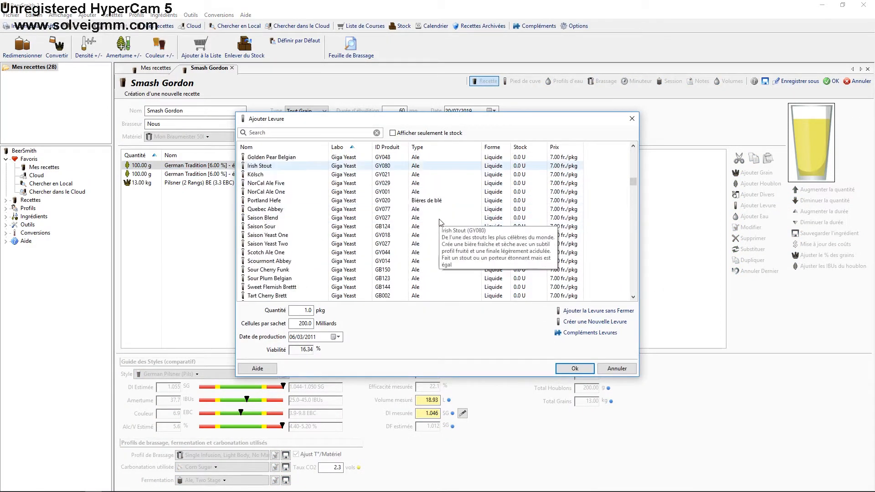
drag(633, 192, 634, 146)
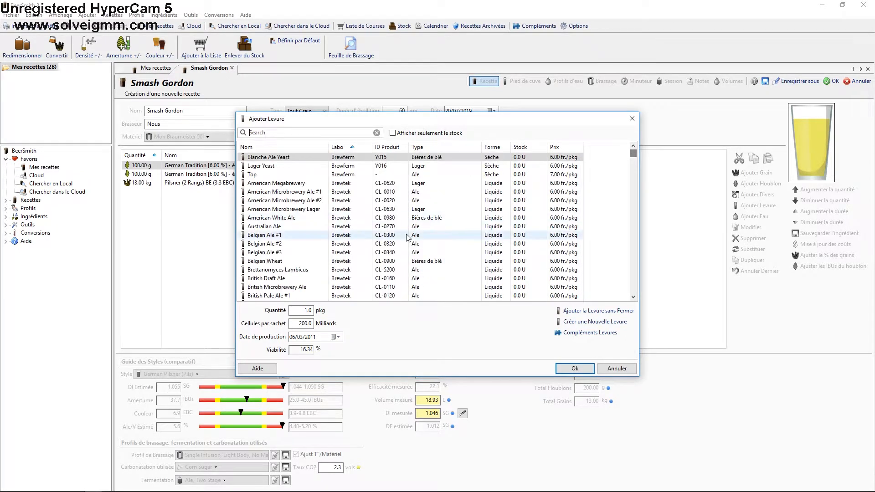
scroll(404, 239, down, 5)
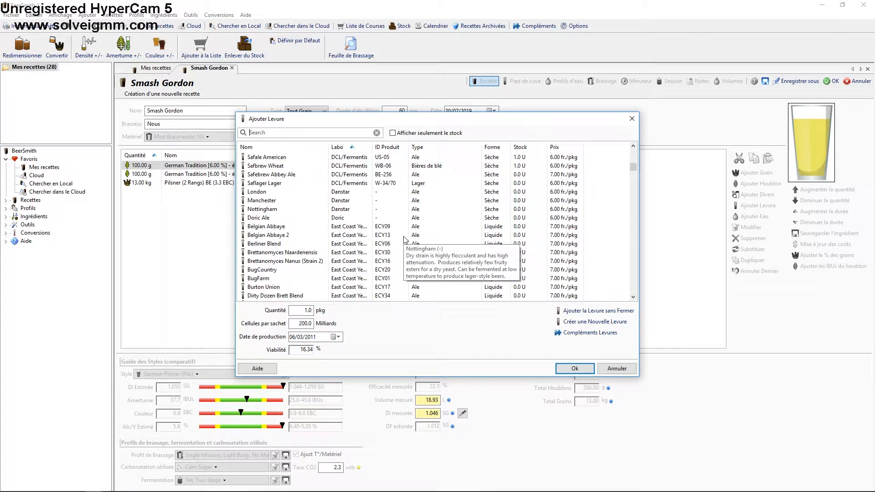
scroll(403, 239, up, 3)
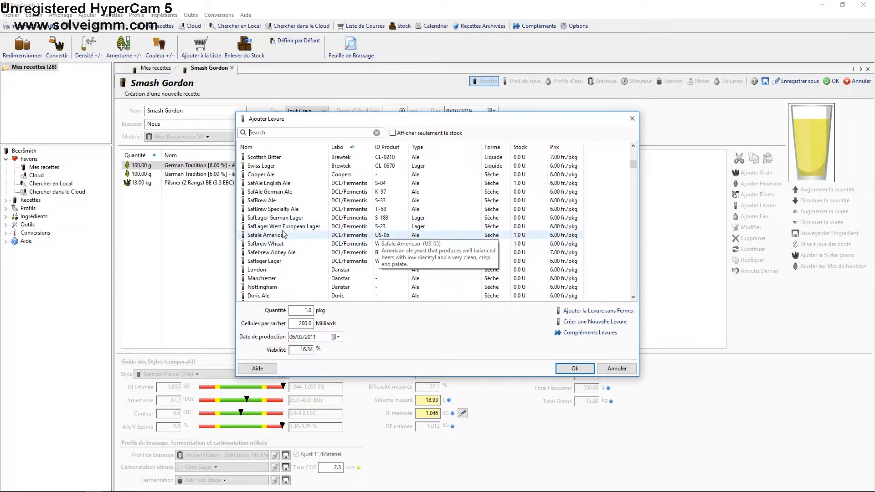
click(317, 228)
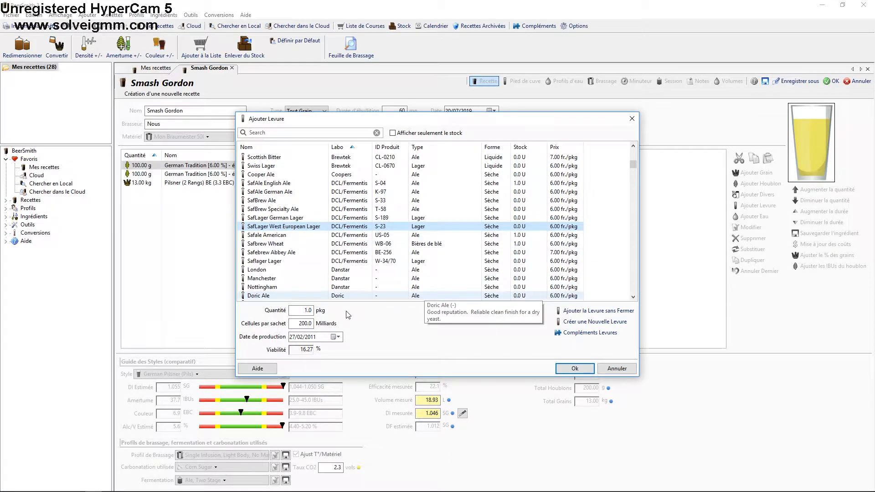
Step: Set the SafLager West European Lager quantity to 2 packages and add the yeast to the recipe
click(305, 313)
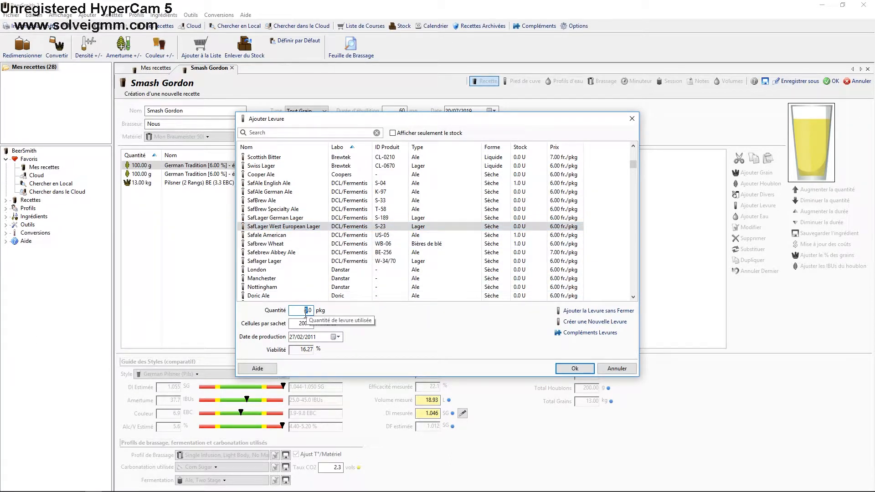
key(BackSpace)
text(2)
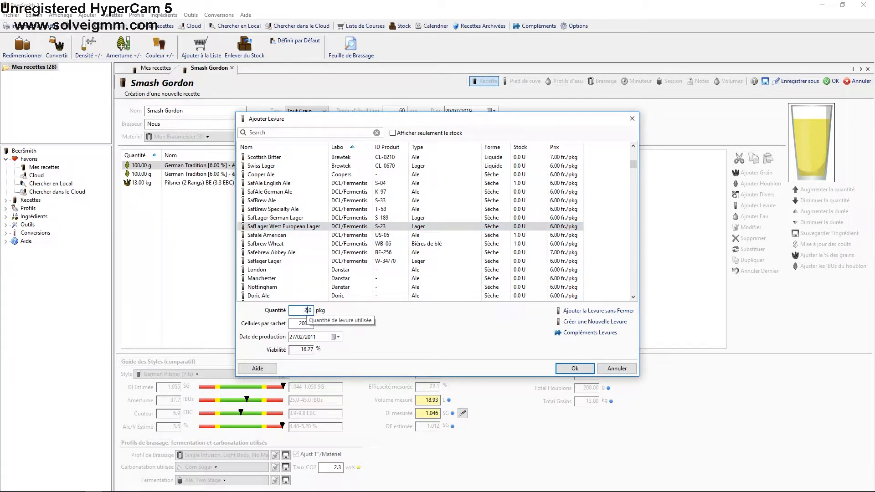
click(581, 370)
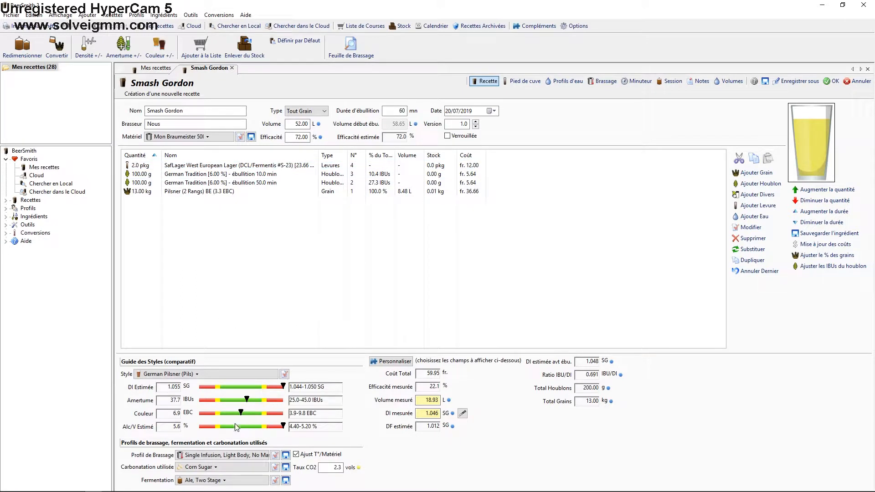
Step: Lower the recipe's desired original gravity to 1.049 SG and apply the adjustment
double_click(243, 391)
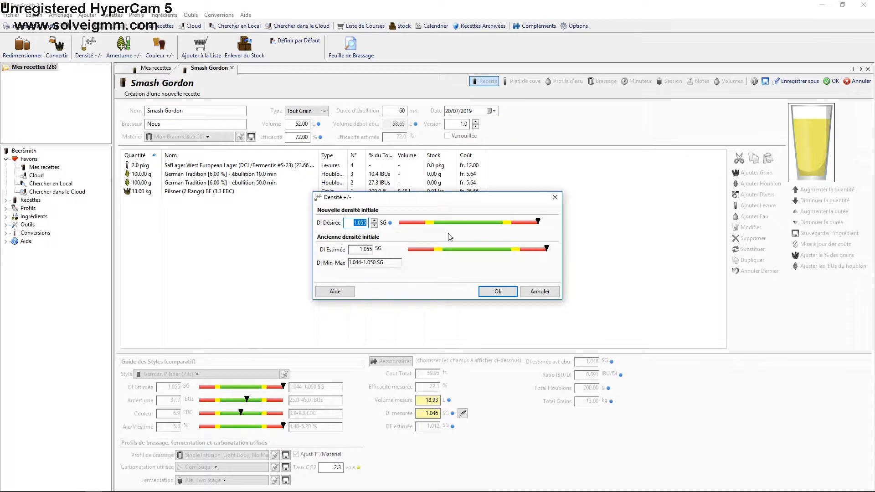
click(375, 225)
click(375, 225)
click(374, 225)
click(375, 226)
click(374, 225)
click(375, 225)
click(498, 291)
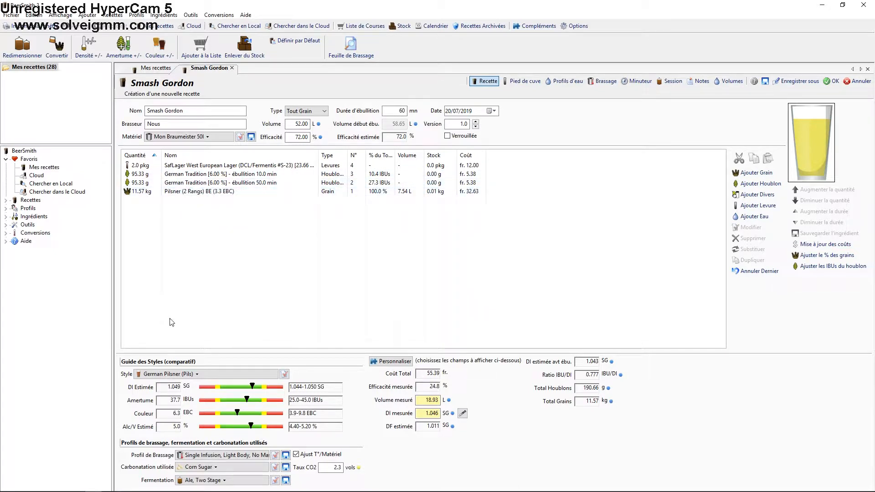
Step: Set the Pilsner malt's quantity in the ingredient list to 12.00 kg
click(139, 194)
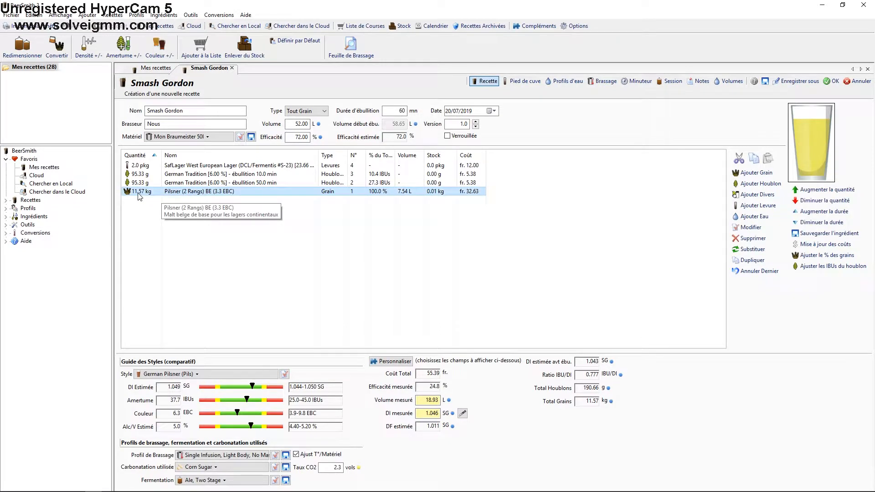
click(139, 195)
text(1)
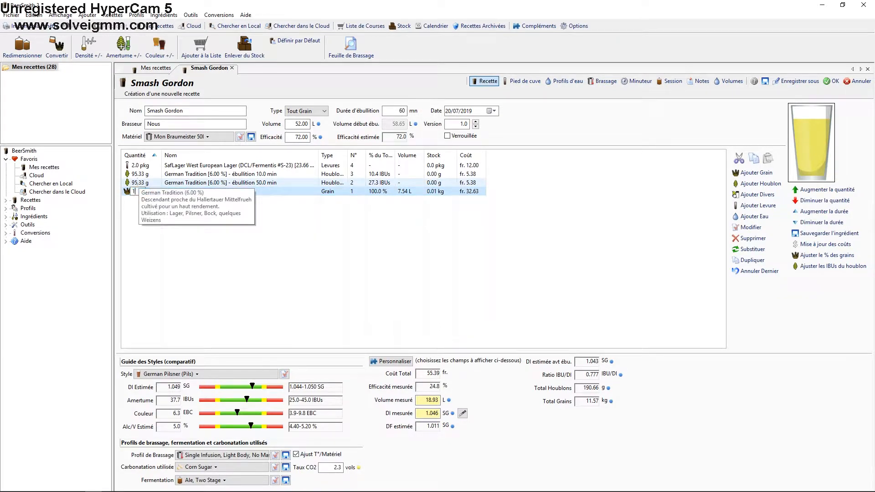
text(2.00 kg)
key(Return)
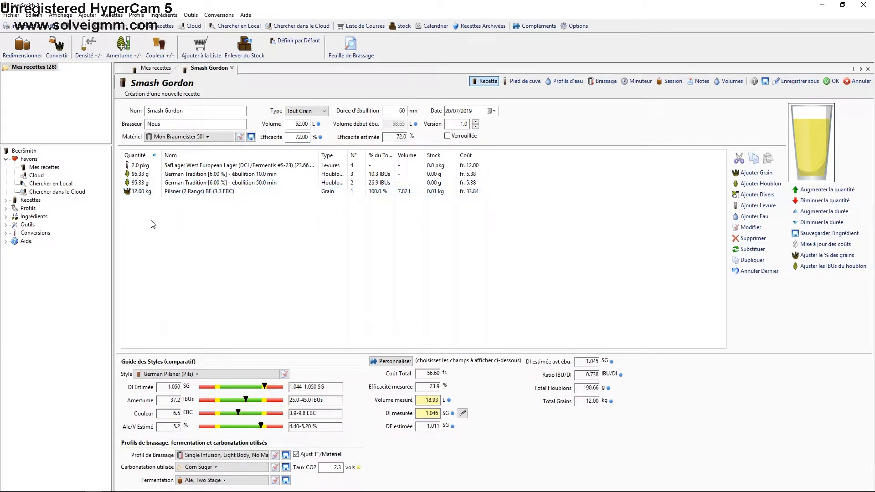
Step: Set both German Tradition hop additions, the 50-minute and the 10-minute boil, to 100 g each in the ingredient list
click(138, 185)
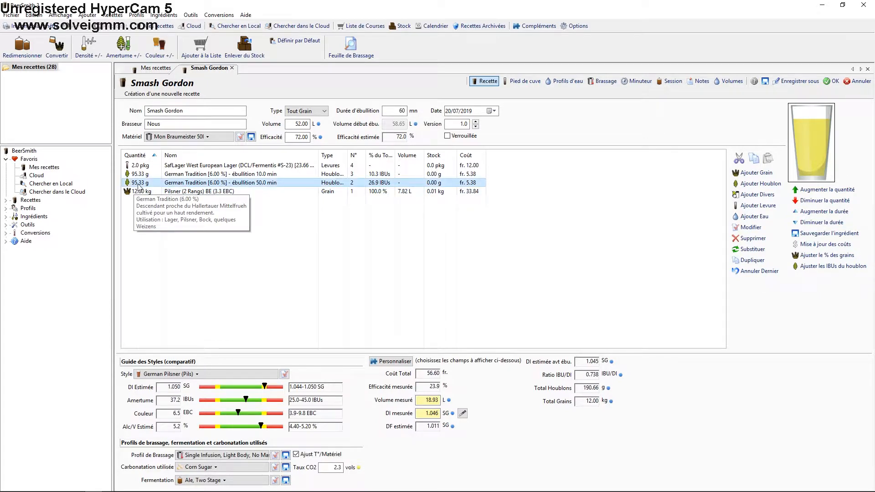
click(139, 184)
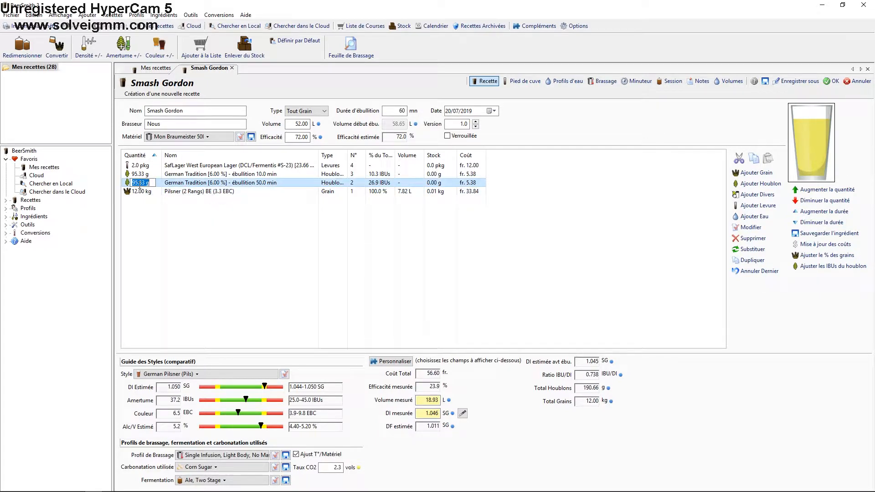
text(100)
key(Return)
click(142, 177)
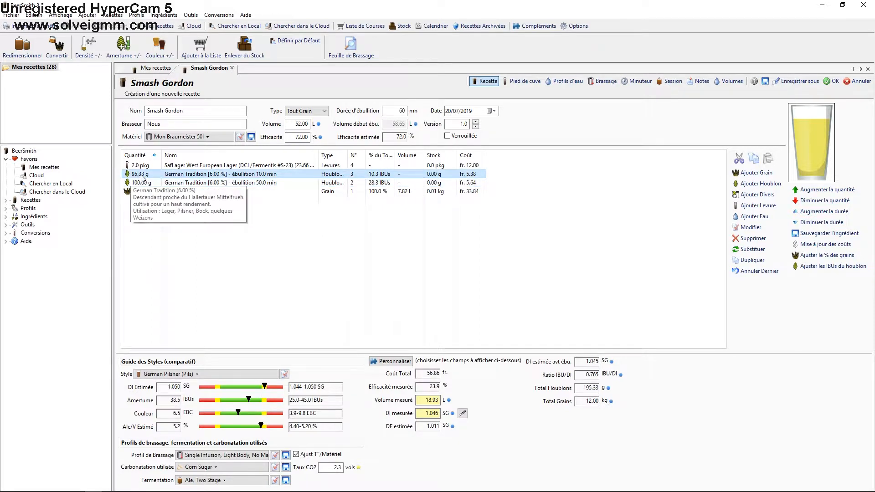
click(141, 177)
text(100)
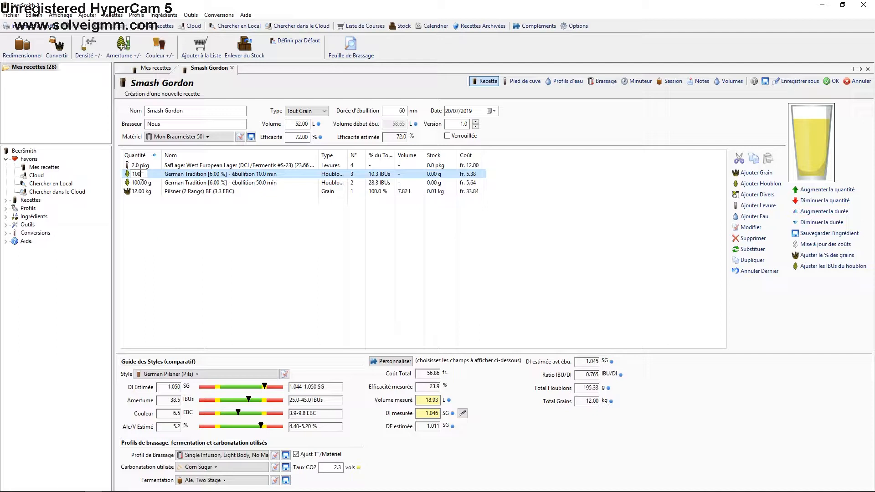
key(Return)
click(215, 241)
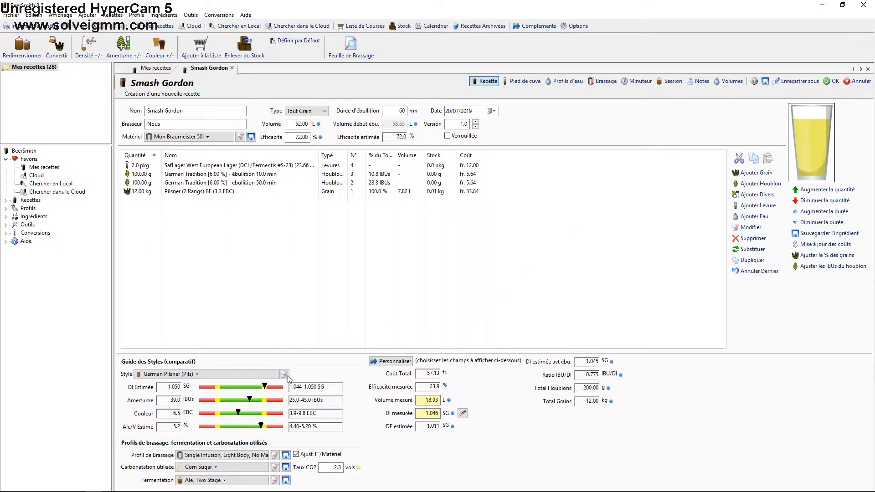
Step: Replace the recipe's mash profile with the first Mono profile in the list
click(260, 459)
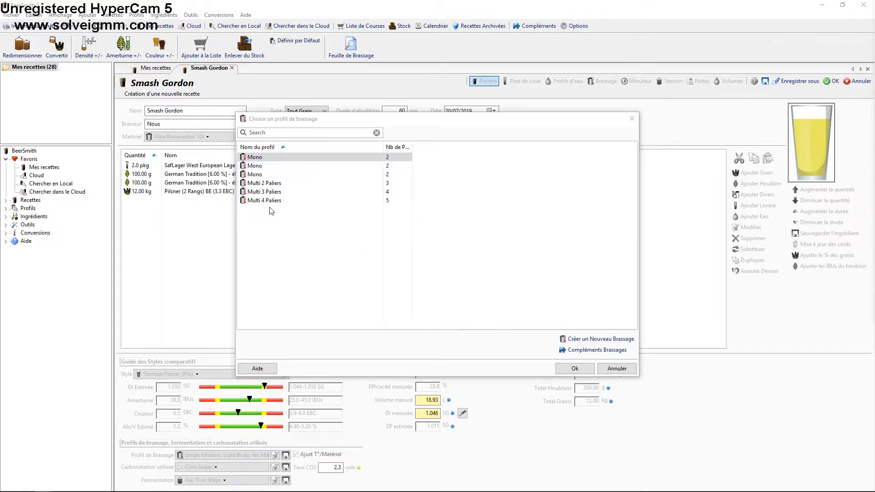
click(307, 176)
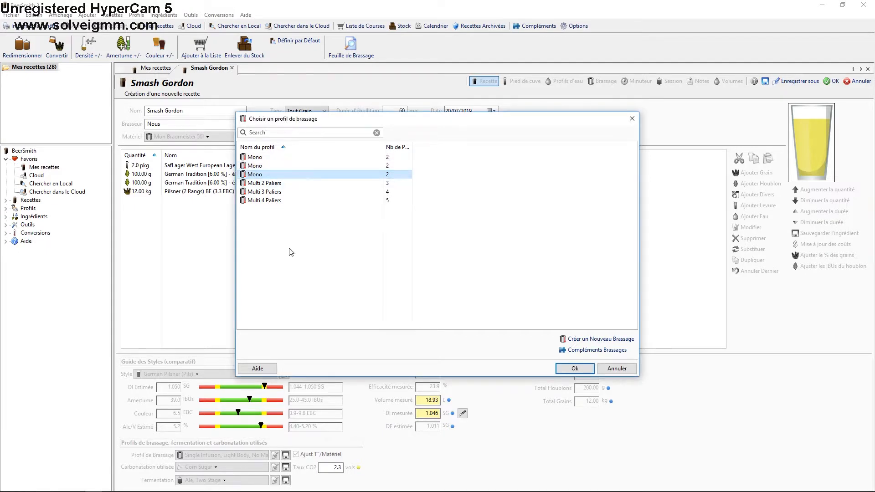
click(303, 184)
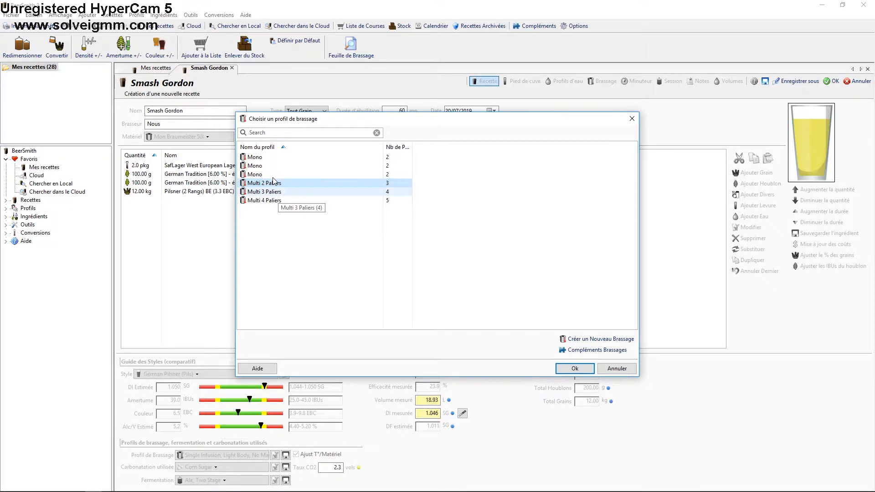
click(294, 157)
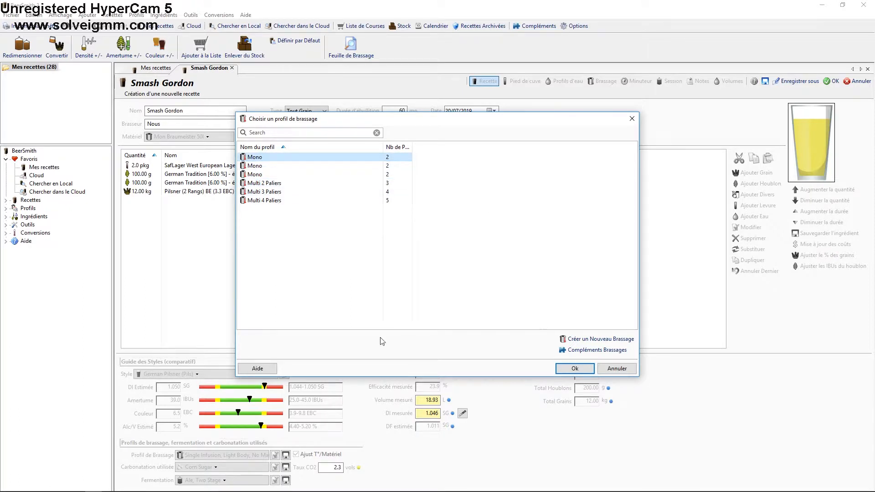
click(566, 370)
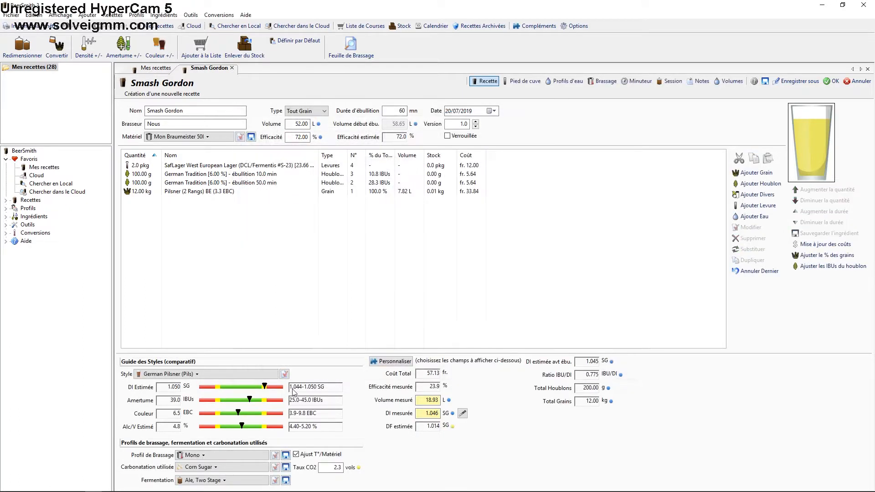
Step: Edit the recipe's Mono mash profile and set the Mono rest temperature to 66.0 °C
click(275, 456)
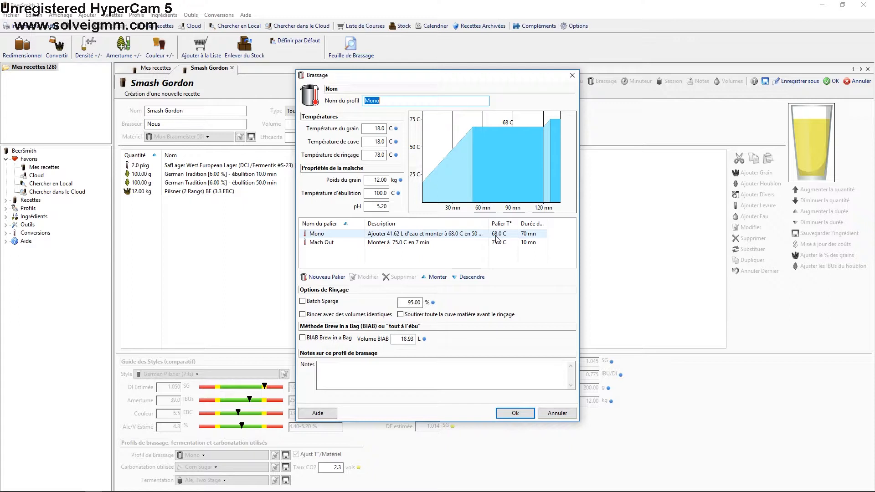
click(496, 236)
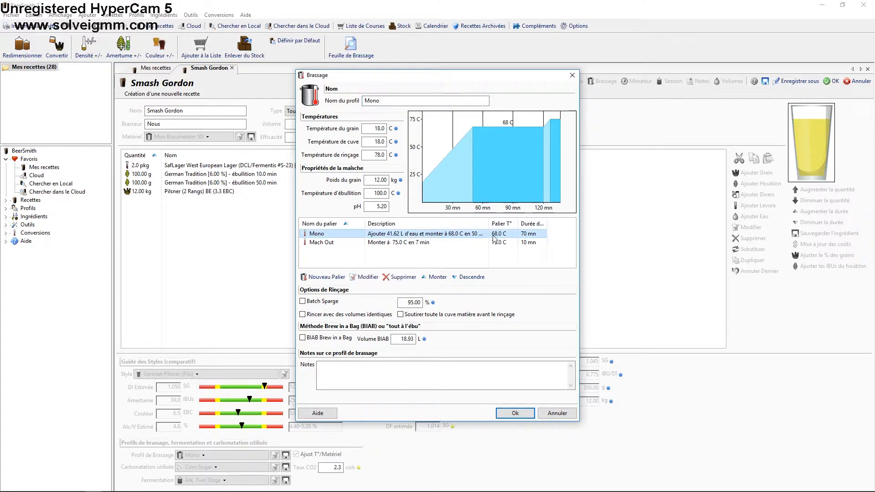
double_click(462, 237)
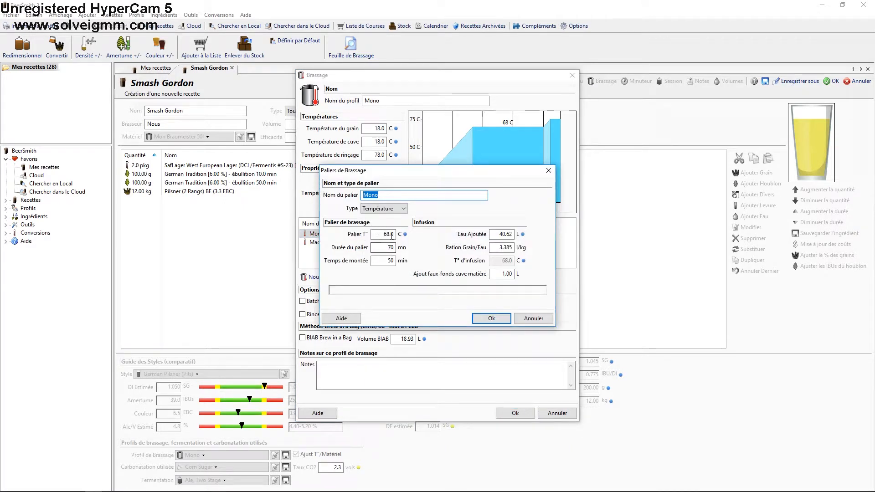
click(388, 235)
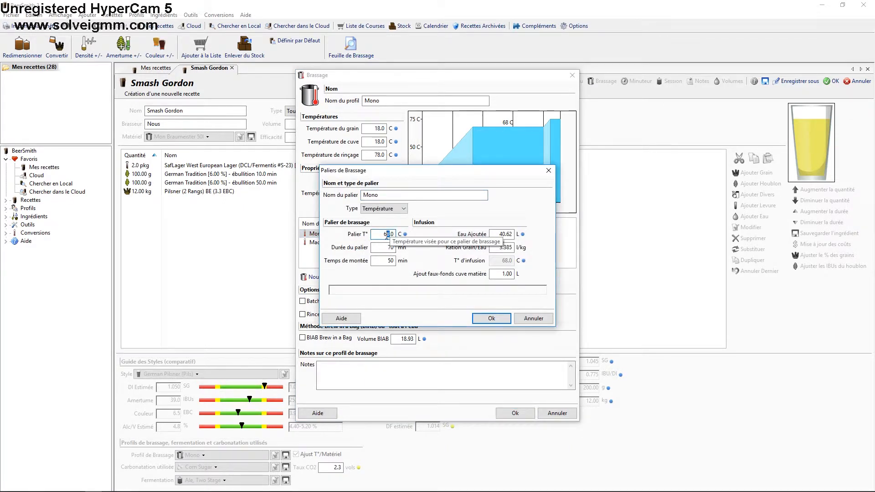
text(6)
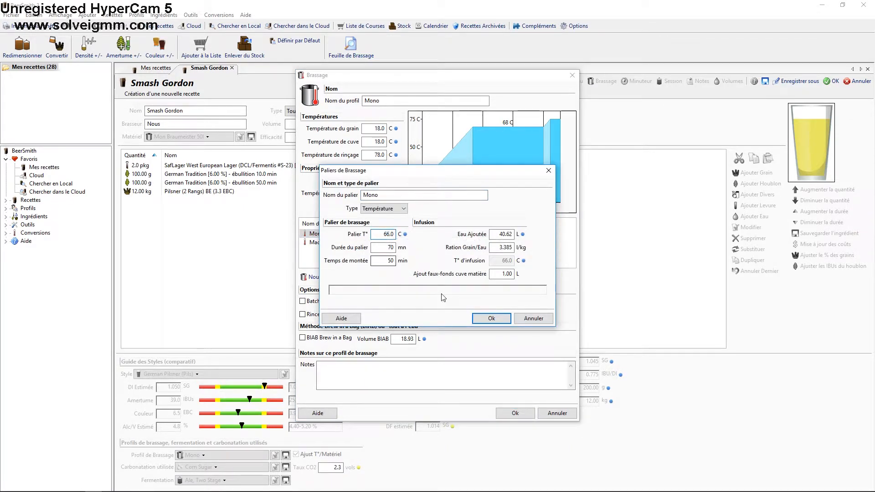
click(491, 318)
click(514, 413)
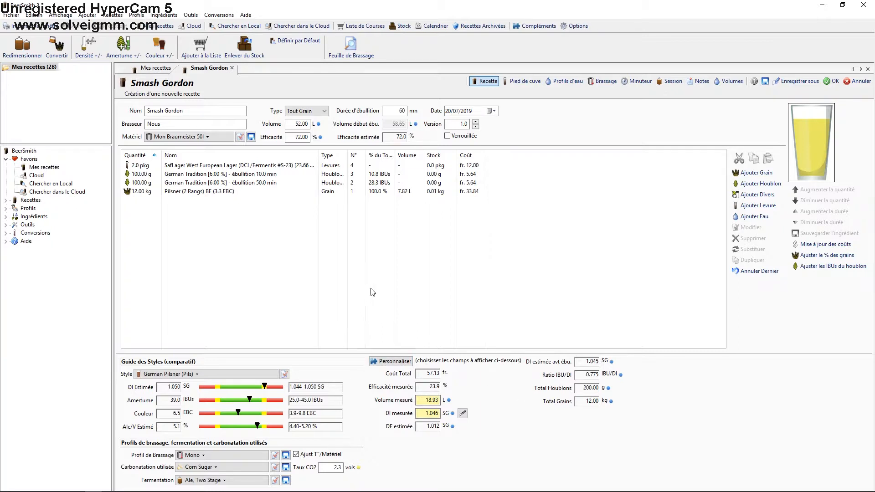
Step: Review the recipe's yeast starter and water profile pages, and return to the main recipe page
click(522, 84)
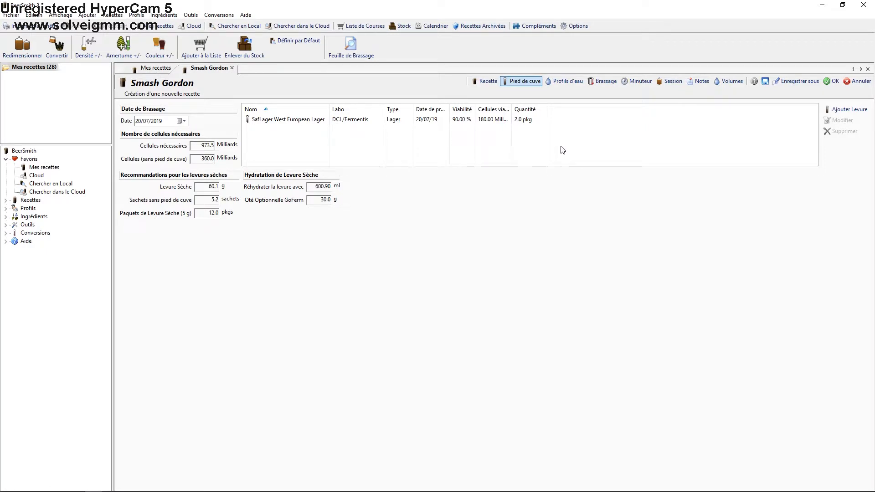
click(557, 82)
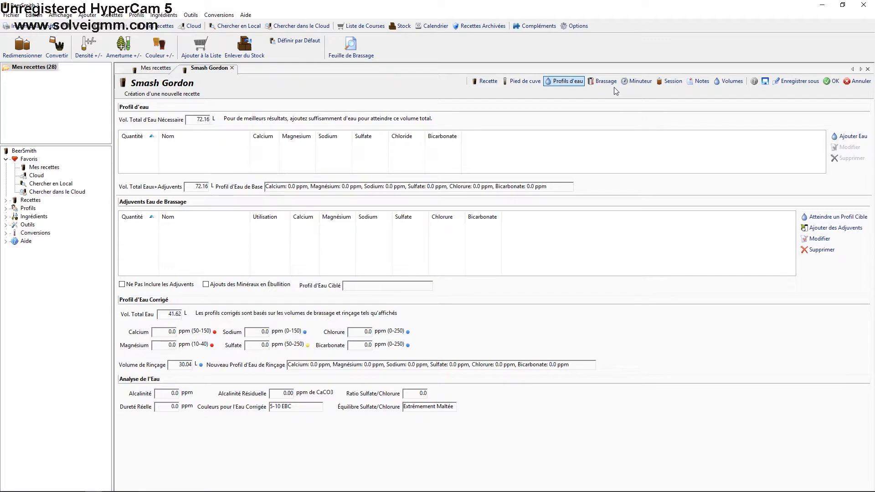
click(493, 86)
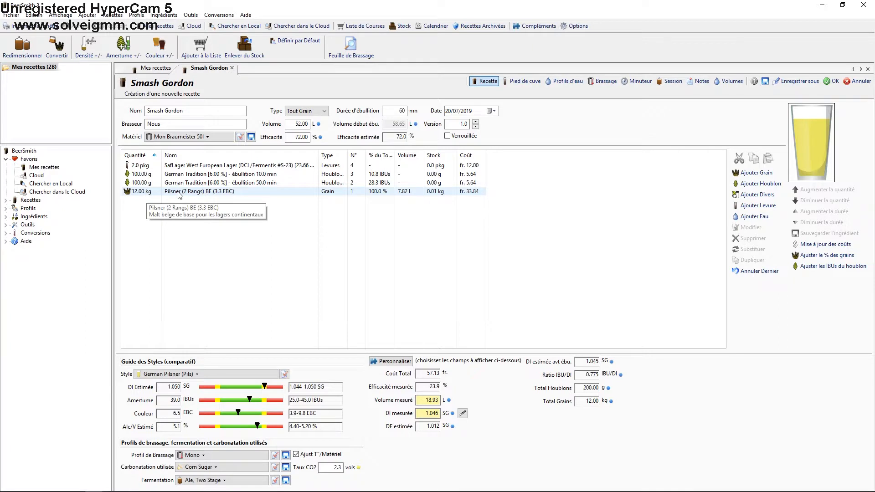
Step: Set the Pilsner (2 Rangs) BE malt's quantity to 10.00 kg
click(144, 192)
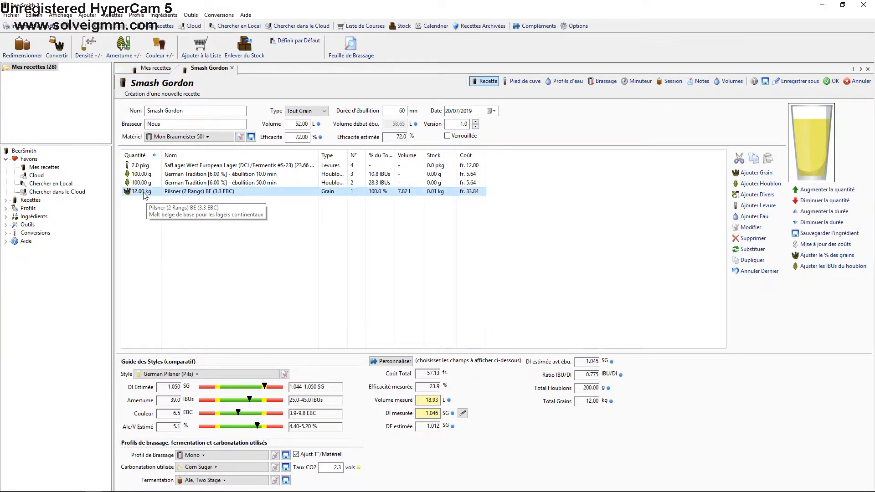
click(135, 193)
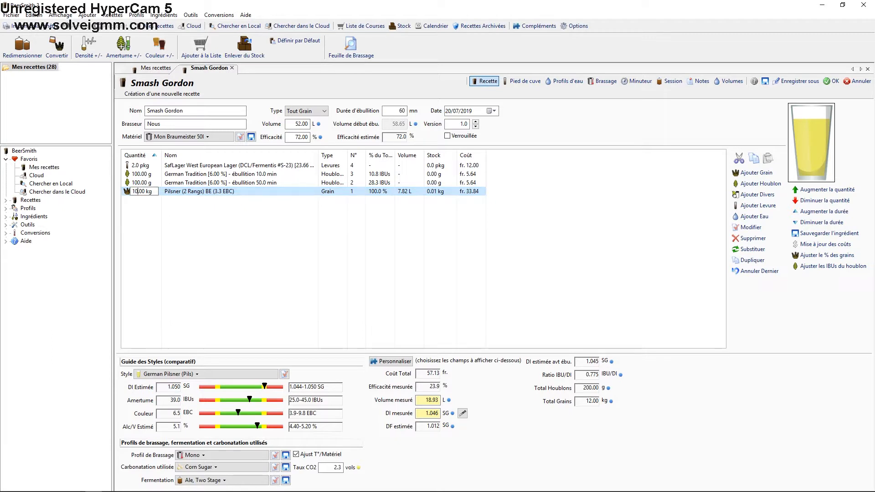
key(Return)
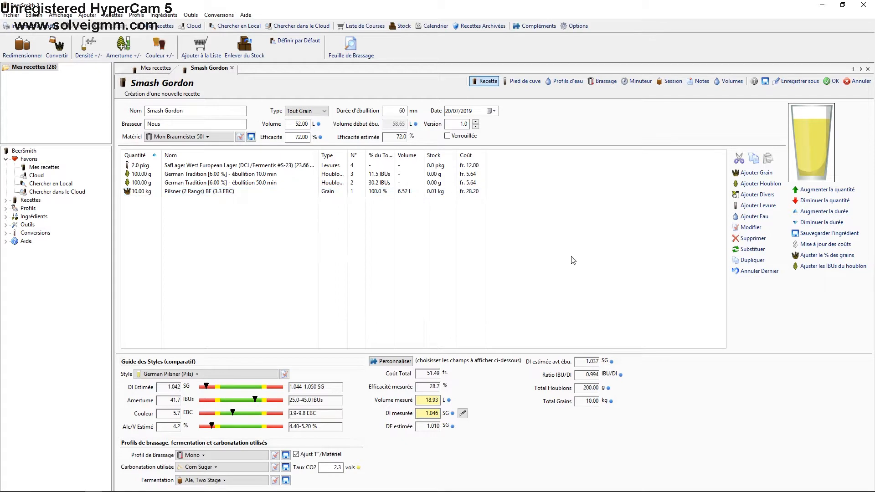
Step: Add 2 kg of Malt Caramel/Crystal - 60L to the recipe as a mashed grain
click(768, 175)
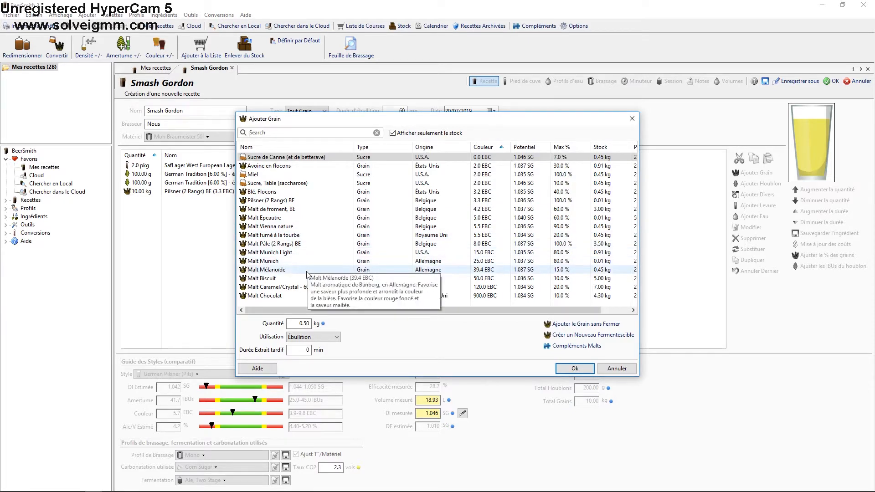
click(325, 290)
key(Tab)
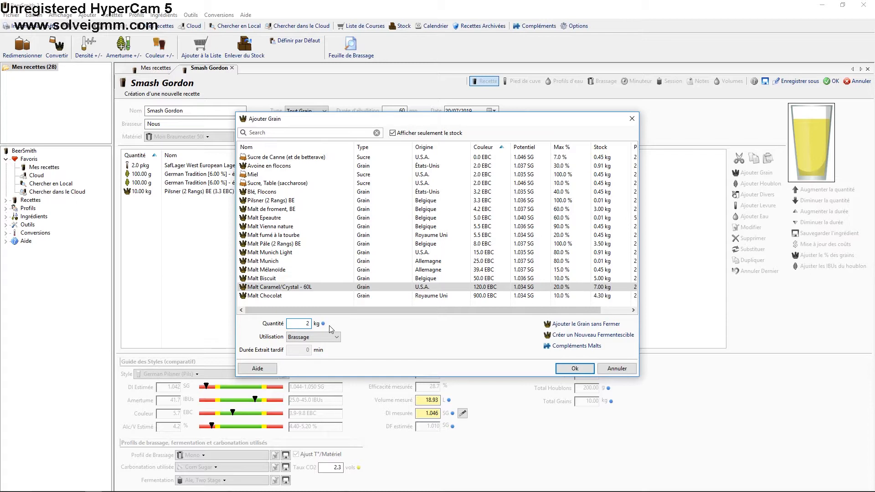
click(574, 368)
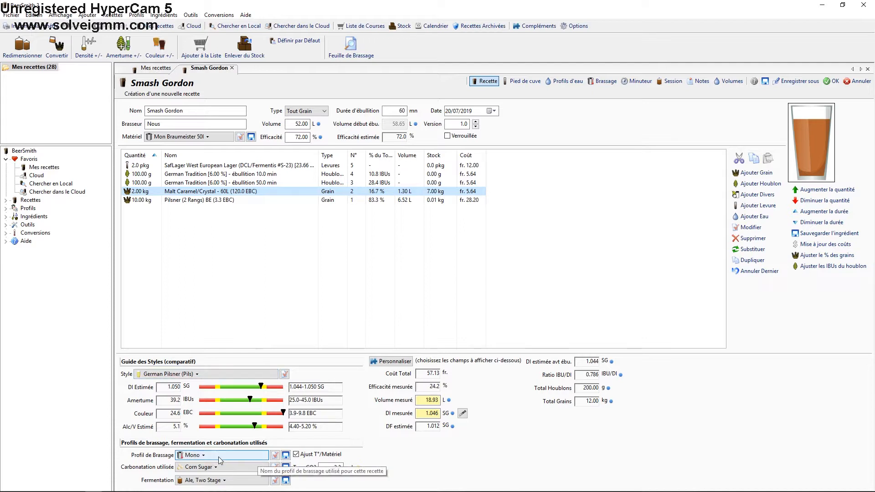
Step: Change the temperature of the Mono rest in the recipe's mash profile and accept the profile
click(275, 456)
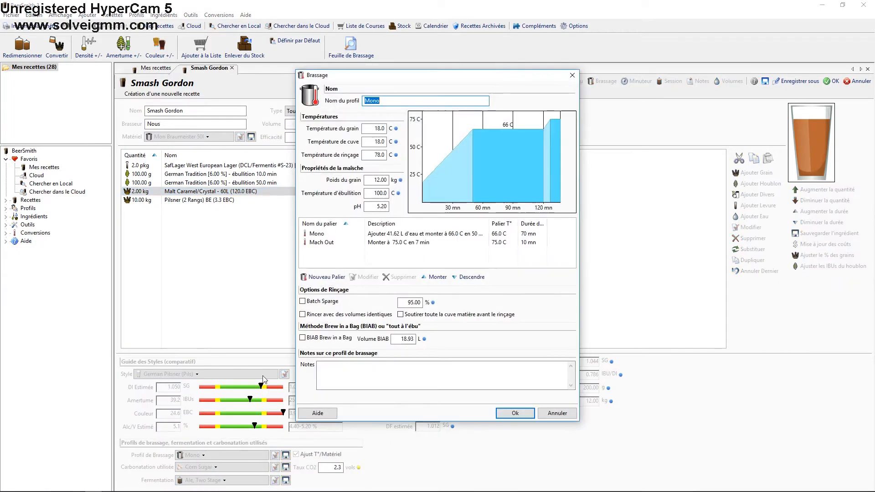
click(456, 235)
double_click(482, 238)
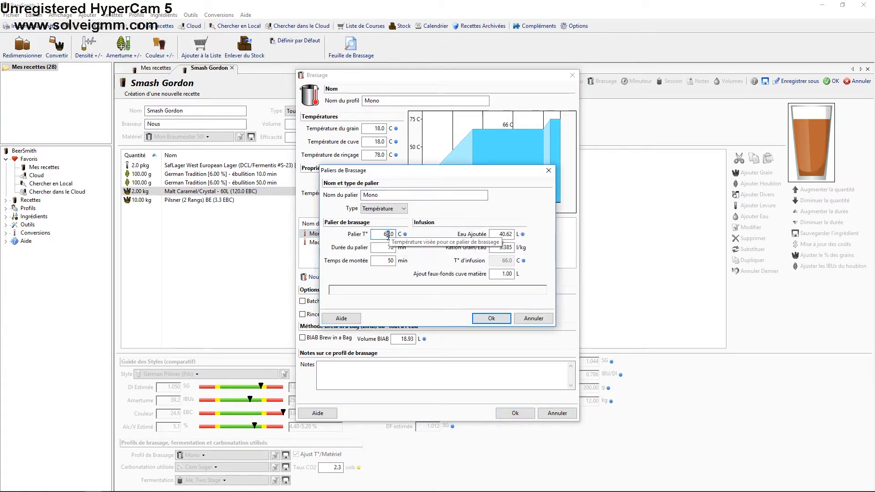
click(491, 318)
click(517, 413)
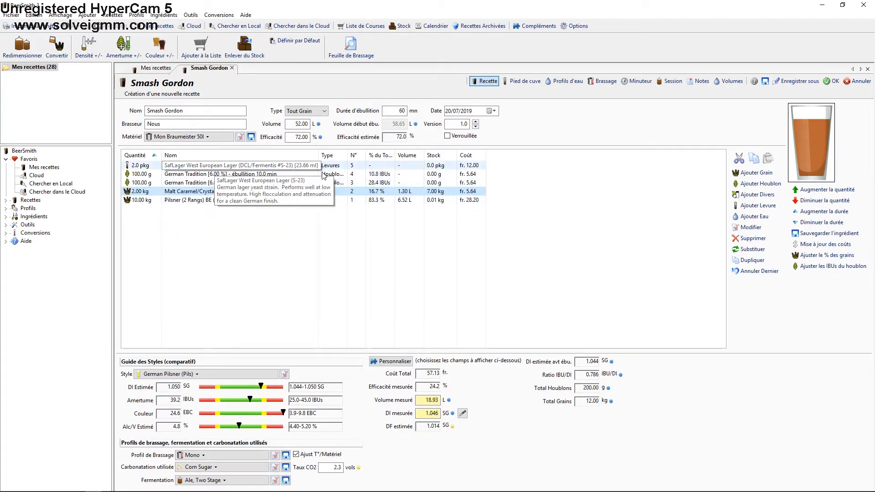
Step: Replace the SafLager West European Lager yeast with 2 packages of Safale American (US-05) from DCL/Fermentis
click(232, 166)
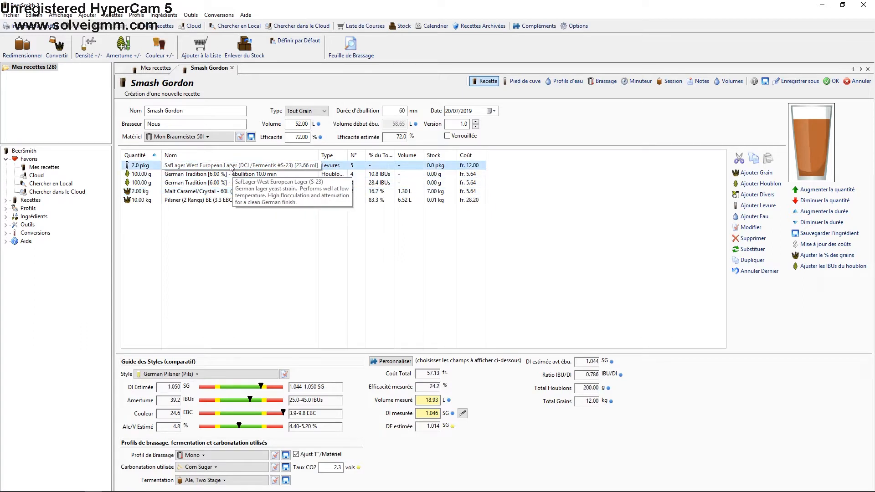
key(Delete)
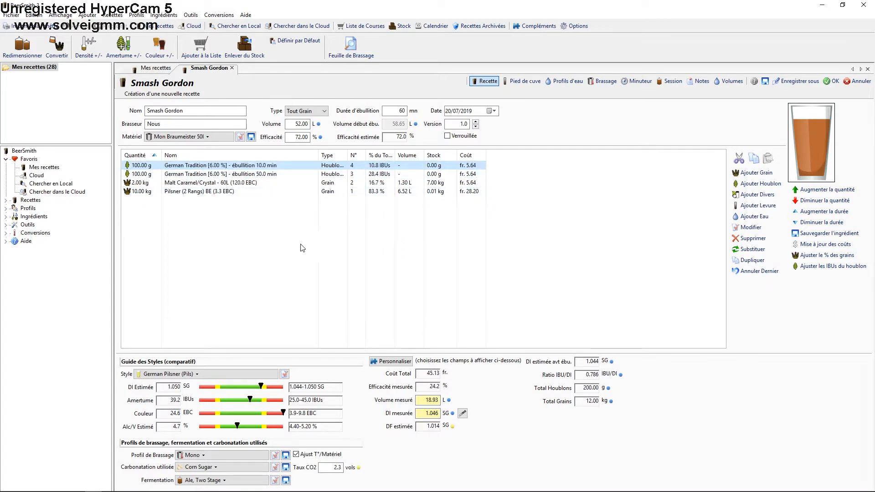
click(757, 205)
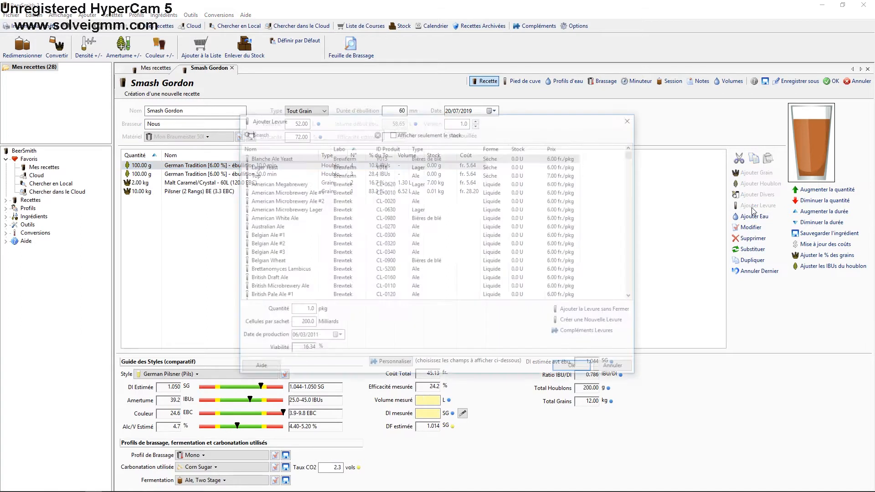
scroll(463, 235, down, 15)
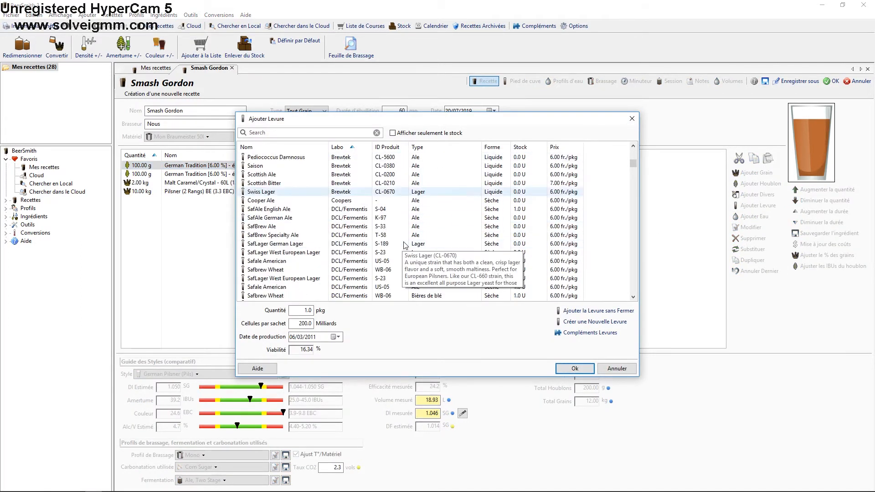
click(383, 182)
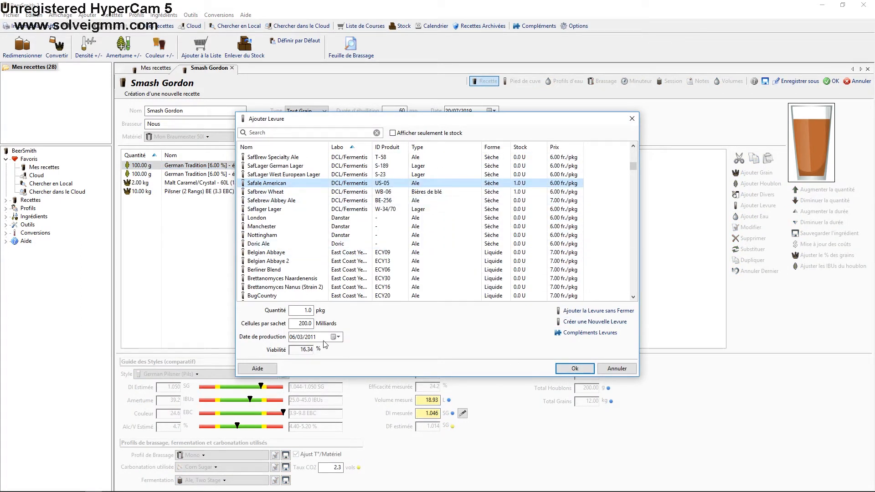
click(306, 311)
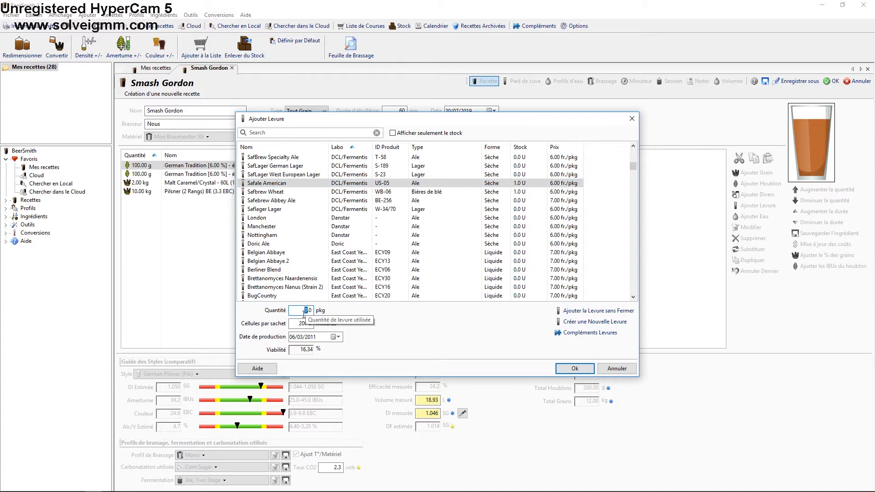
click(570, 371)
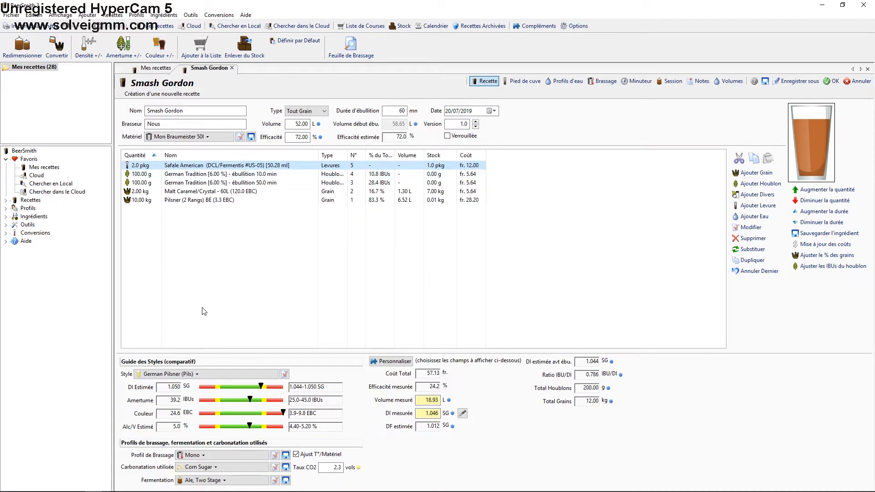
Step: Replace the Pilsner malt with 10 kg of Malt Pâle (2 Rangs) BE
click(191, 200)
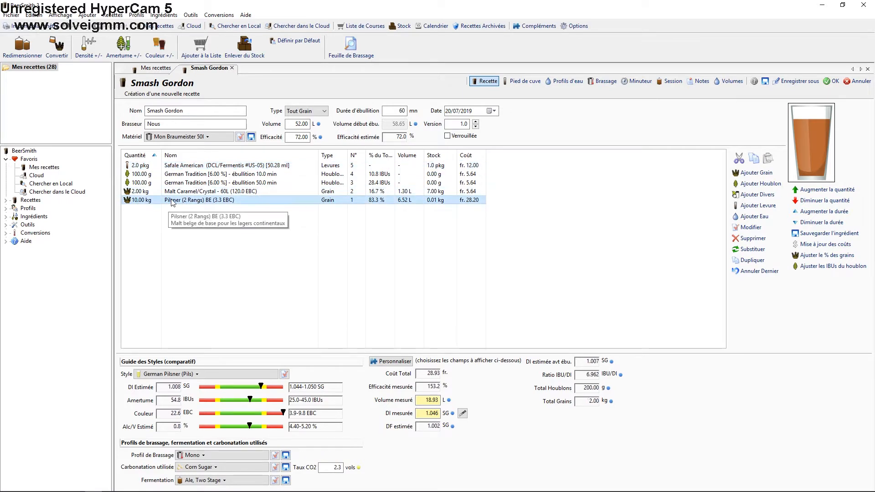
key(Delete)
click(756, 173)
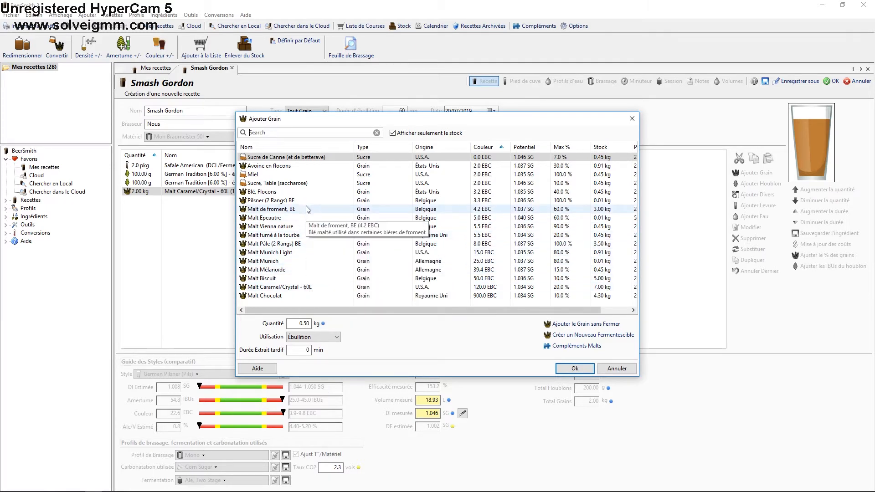
click(320, 244)
drag(302, 324, 324, 323)
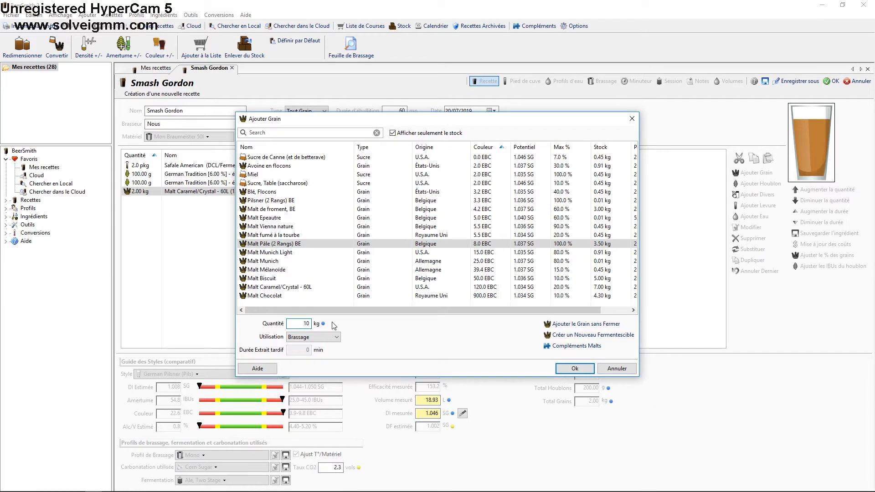
key(Return)
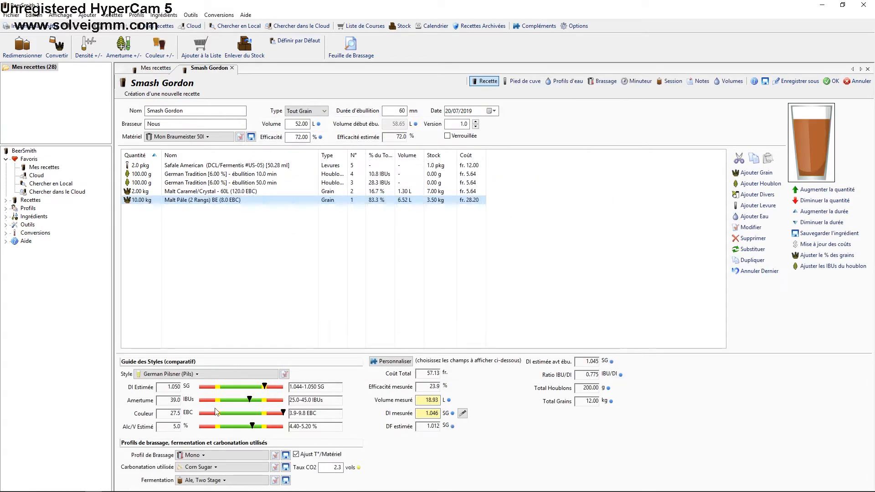